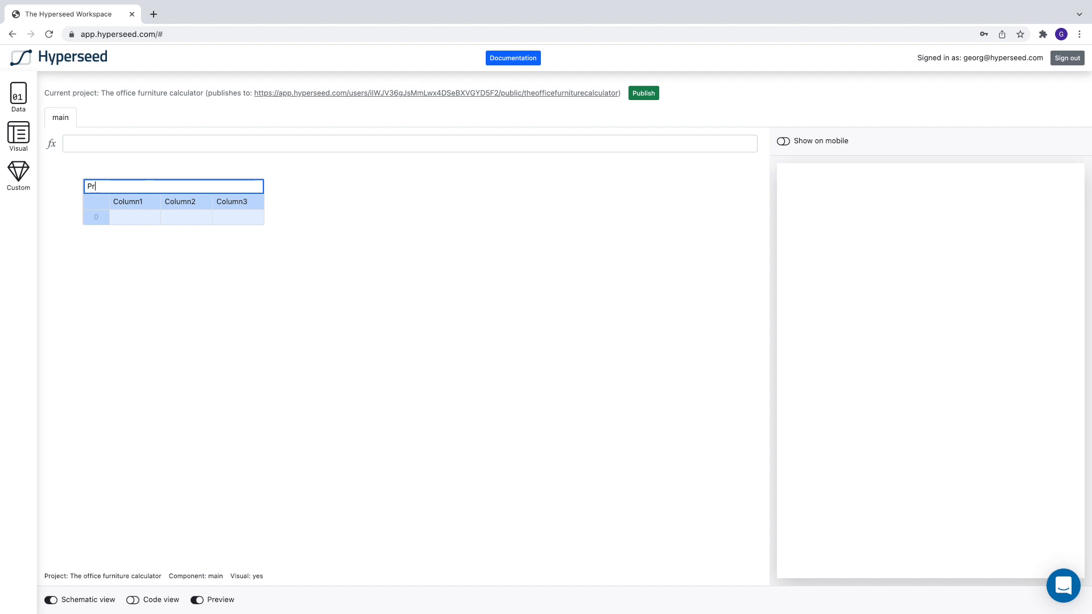
Step: Name the new table Products and rename its first two columns Name and SKU
{"action": "key", "text": "Return"}
{"action": "double_click", "coordinate": [129, 204]}
{"action": "type", "text": "Name"}
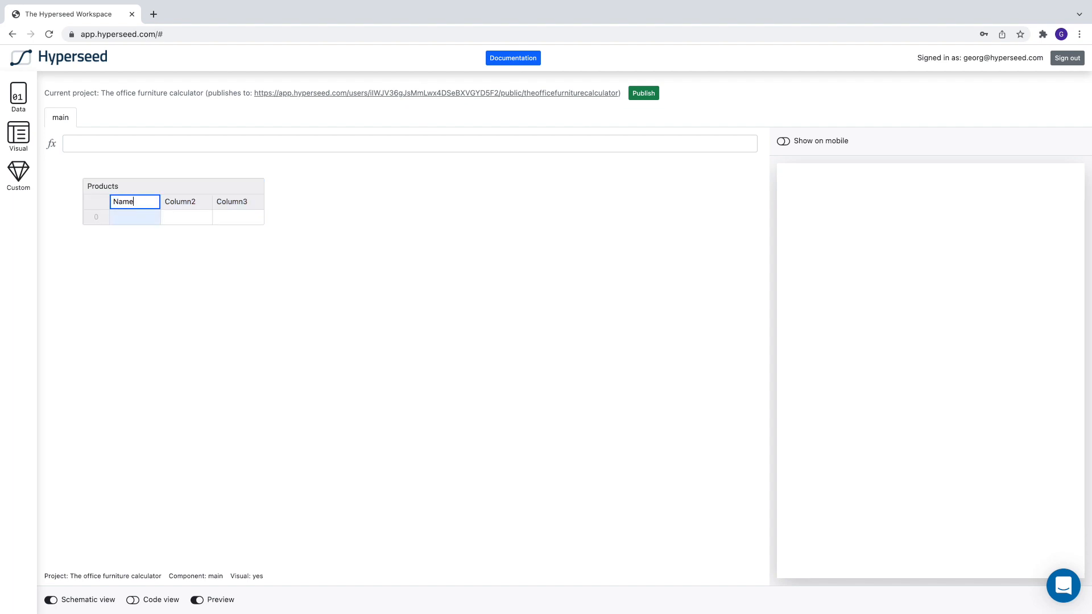
{"action": "key", "text": "Return"}
{"action": "double_click", "coordinate": [184, 200]}
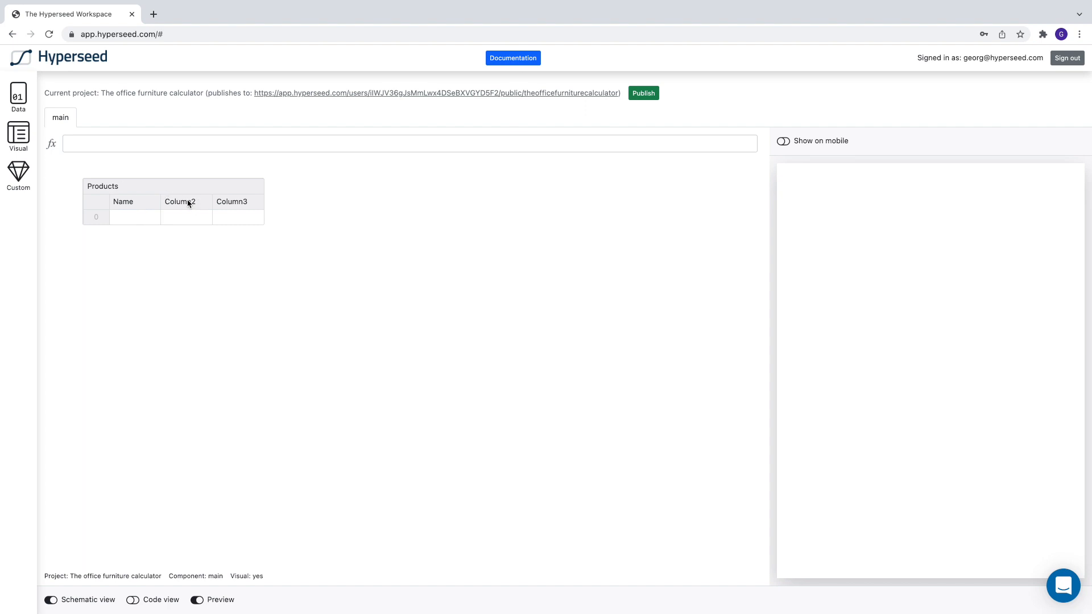
{"action": "type", "text": "SKU"}
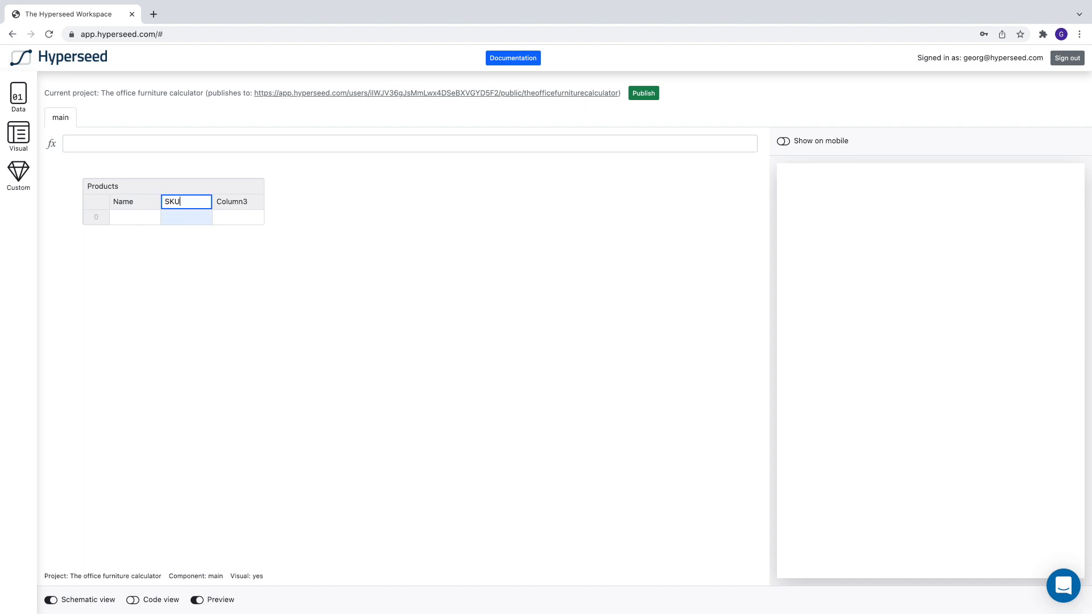
{"action": "key", "text": "Return"}
Step: Delete the third column of the Products table, then widen the table and move it to the canvas's upper-left area
{"action": "left_click", "coordinate": [238, 205]}
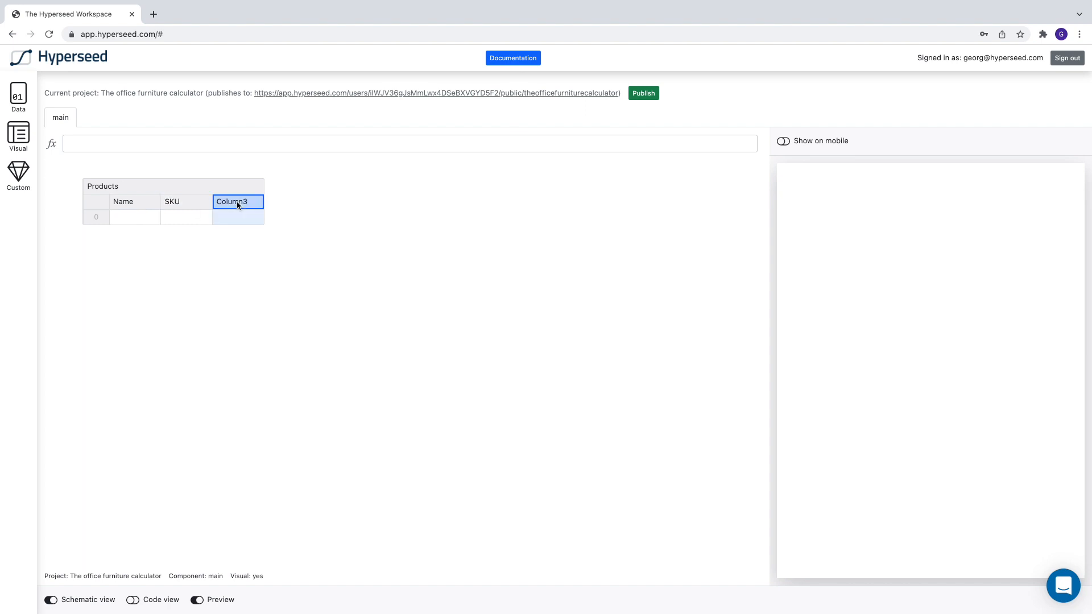
{"action": "key", "text": "Delete"}
{"action": "left_click_drag", "start_coordinate": [261, 190], "coordinate": [332, 188]}
{"action": "left_click_drag", "start_coordinate": [109, 186], "coordinate": [82, 177]}
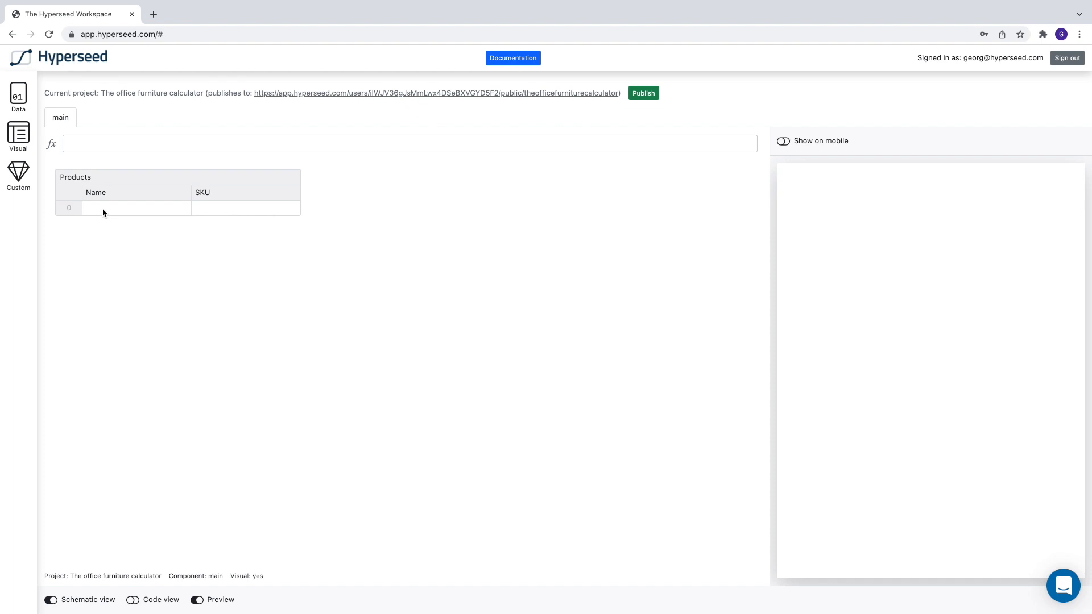
Step: Fill the first row of the Products table with name Standing Desk and SKU desk-1
{"action": "double_click", "coordinate": [102, 209]}
{"action": "type", "text": "Standing Desk"}
{"action": "key", "text": "Return"}
{"action": "double_click", "coordinate": [214, 207]}
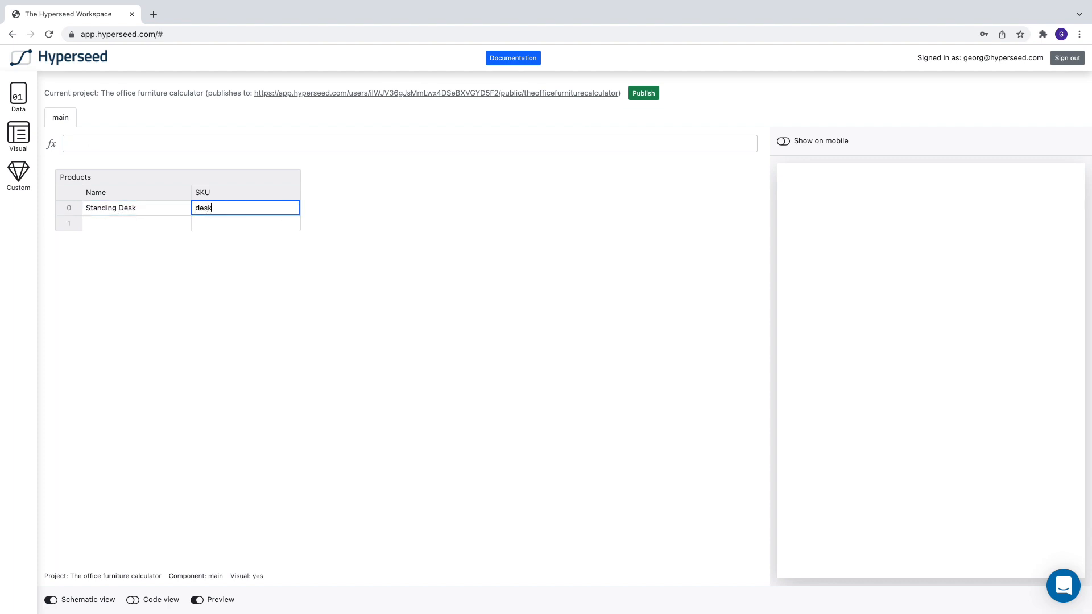
{"action": "key", "text": "Return"}
Step: Add a second product row with name Monitor Mount and SKU mount-1
{"action": "double_click", "coordinate": [112, 222]}
{"action": "type", "text": "Monitor Mount"}
{"action": "key", "text": "Return"}
{"action": "double_click", "coordinate": [214, 223]}
{"action": "type", "text": "mount-1"}
{"action": "key", "text": "Return"}
Step: Add a third product row with name Ergonomic Chair and SKU chair-ergo
{"action": "double_click", "coordinate": [112, 238]}
{"action": "type", "text": "Ergonomic Chair"}
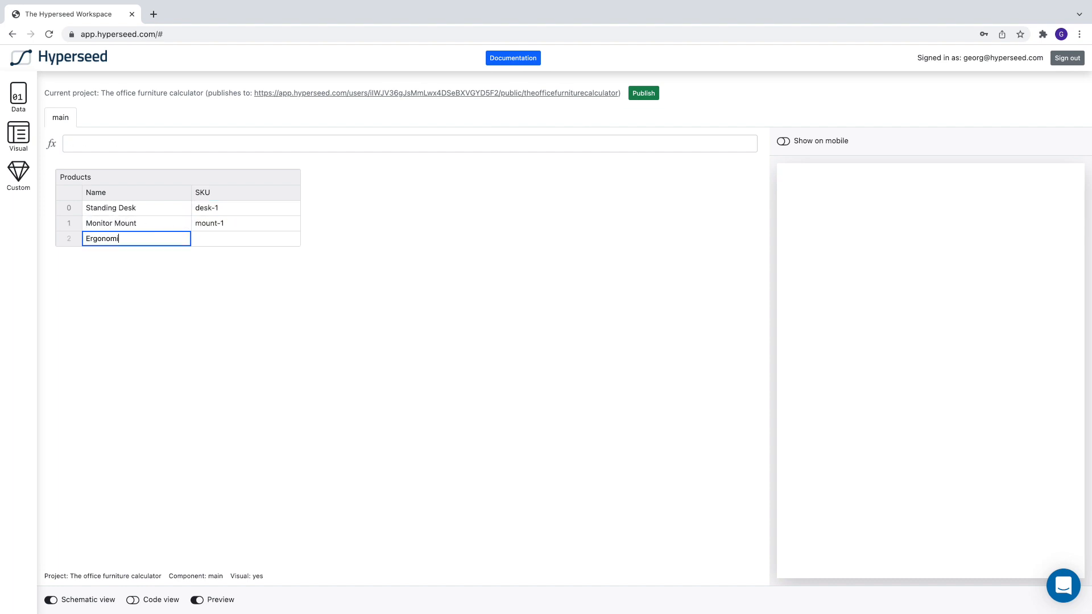
{"action": "key", "text": "Return"}
{"action": "double_click", "coordinate": [214, 238]}
{"action": "type", "text": "chair-ergo"}
{"action": "key", "text": "Return"}
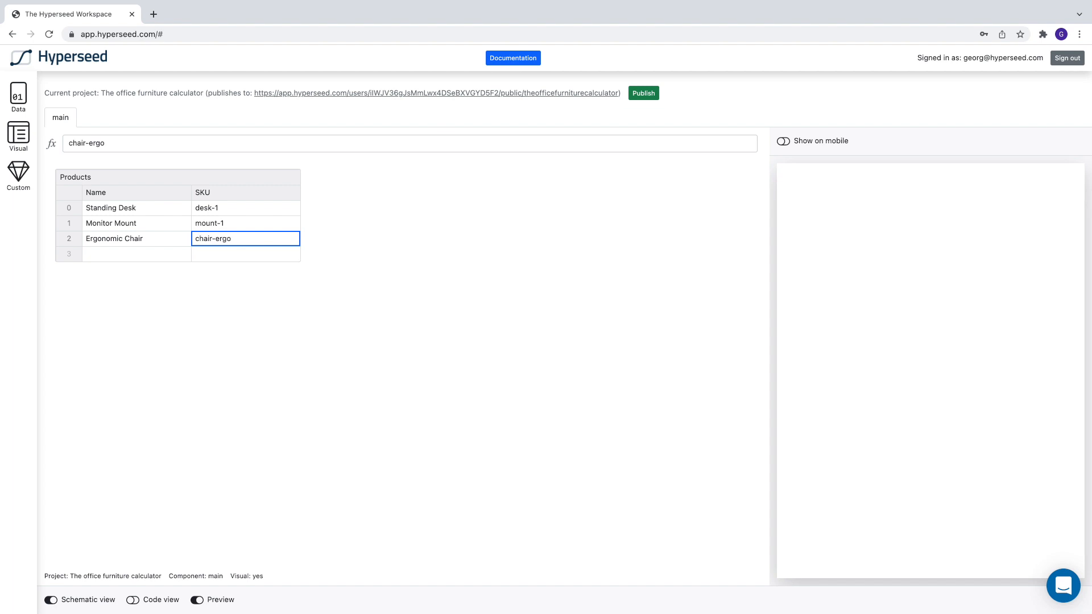
{"action": "left_click", "coordinate": [228, 313]}
Step: Add a Dropdown component beside the Products table and set its options to the formula = Products.Name
{"action": "left_click", "coordinate": [17, 134]}
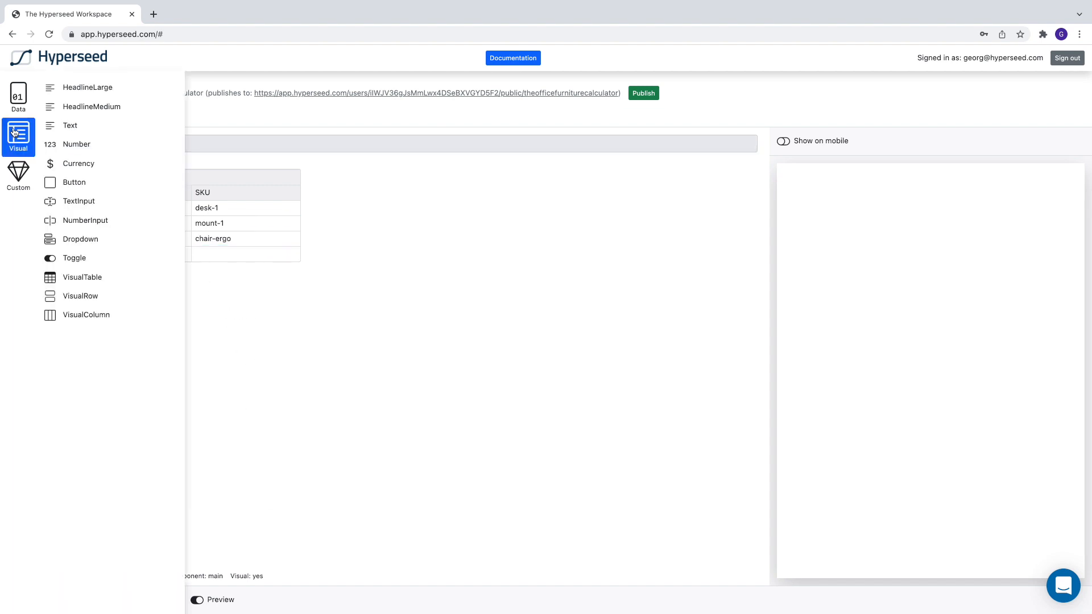
{"action": "left_click_drag", "start_coordinate": [79, 240], "coordinate": [439, 205]}
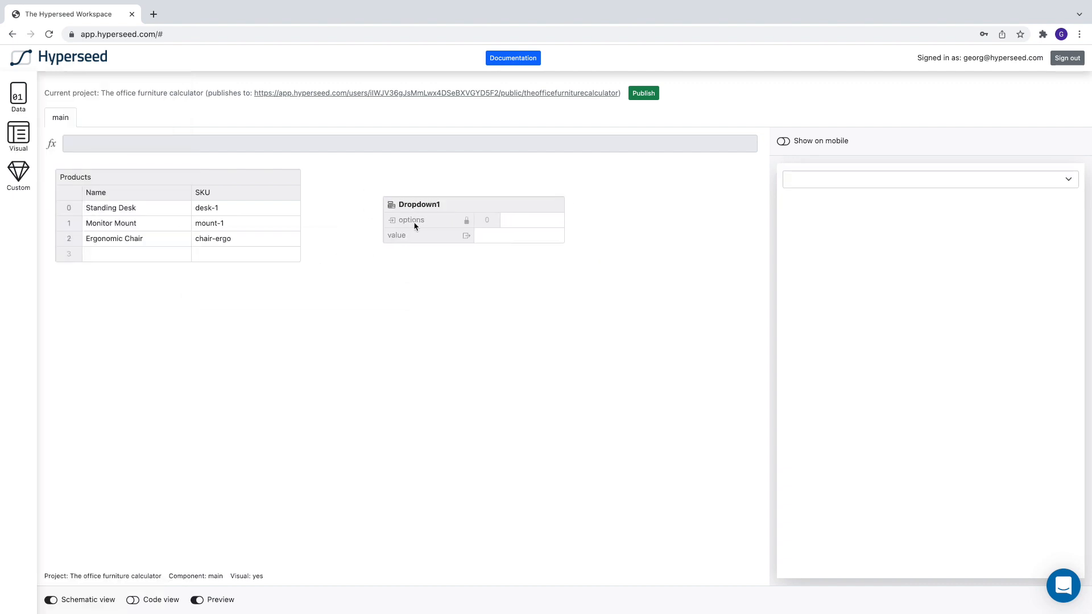
{"action": "left_click", "coordinate": [415, 224]}
{"action": "left_click", "coordinate": [338, 145]}
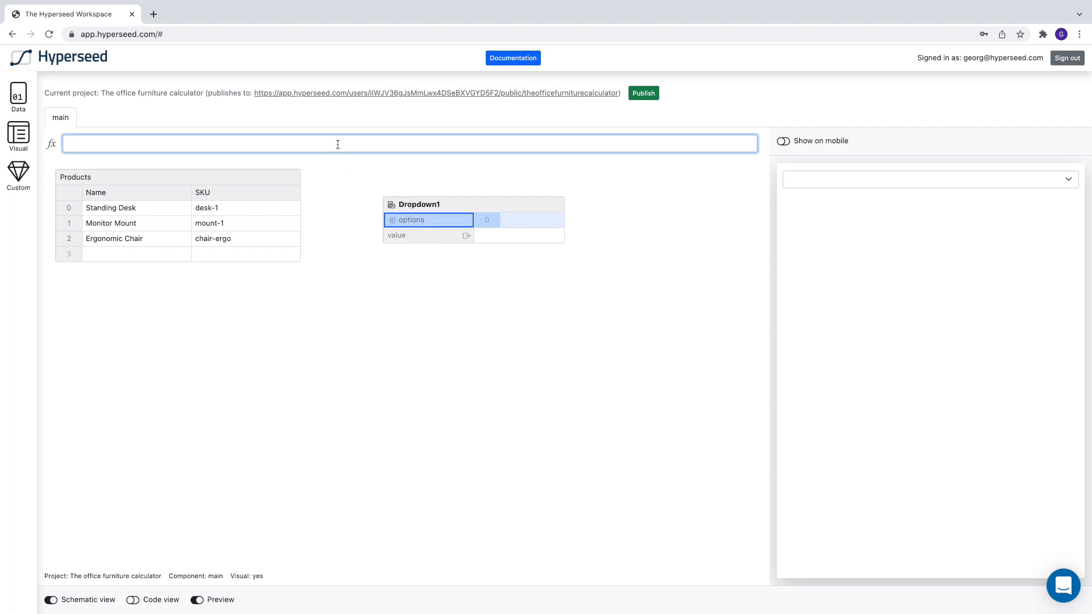
{"action": "type", "text": "Pr"}
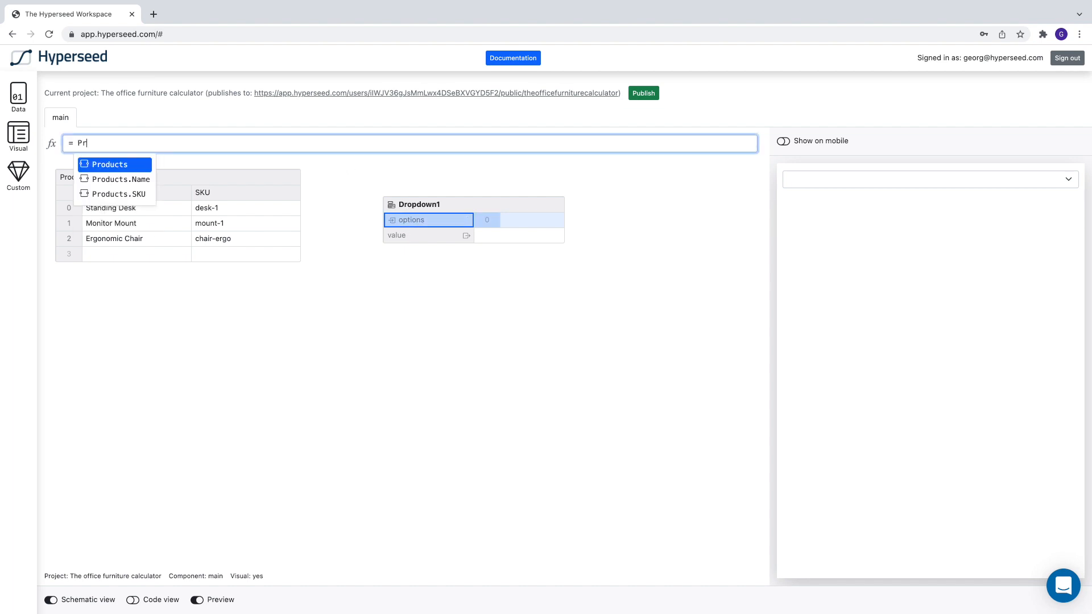
{"action": "key", "text": "Down"}
{"action": "key", "text": "Return"}
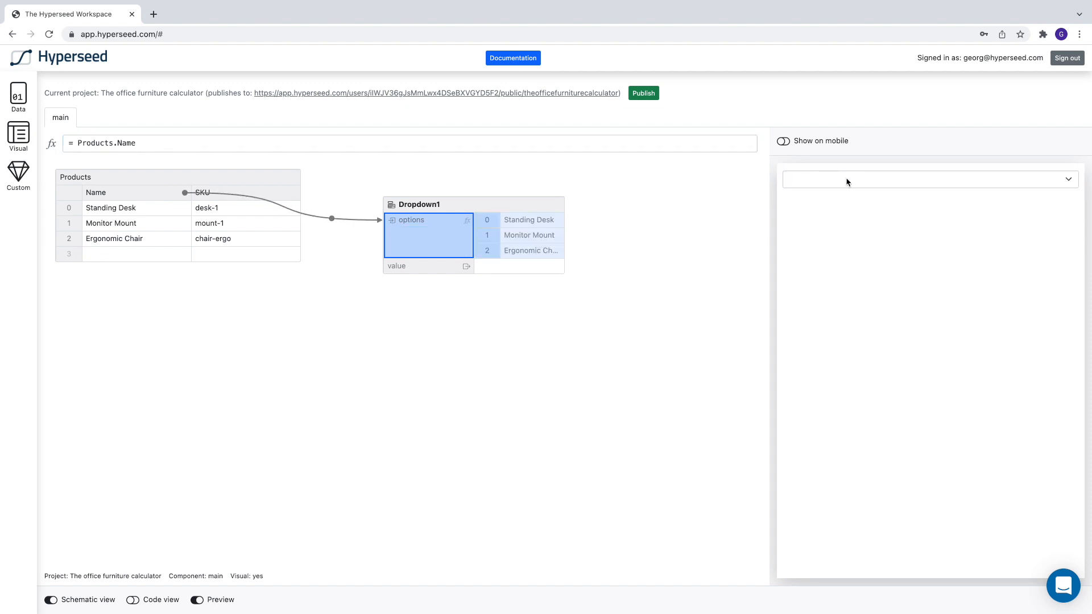
Step: Open the dropdown in the preview to check the product options it offers
{"action": "left_click", "coordinate": [657, 251]}
{"action": "left_click", "coordinate": [864, 177]}
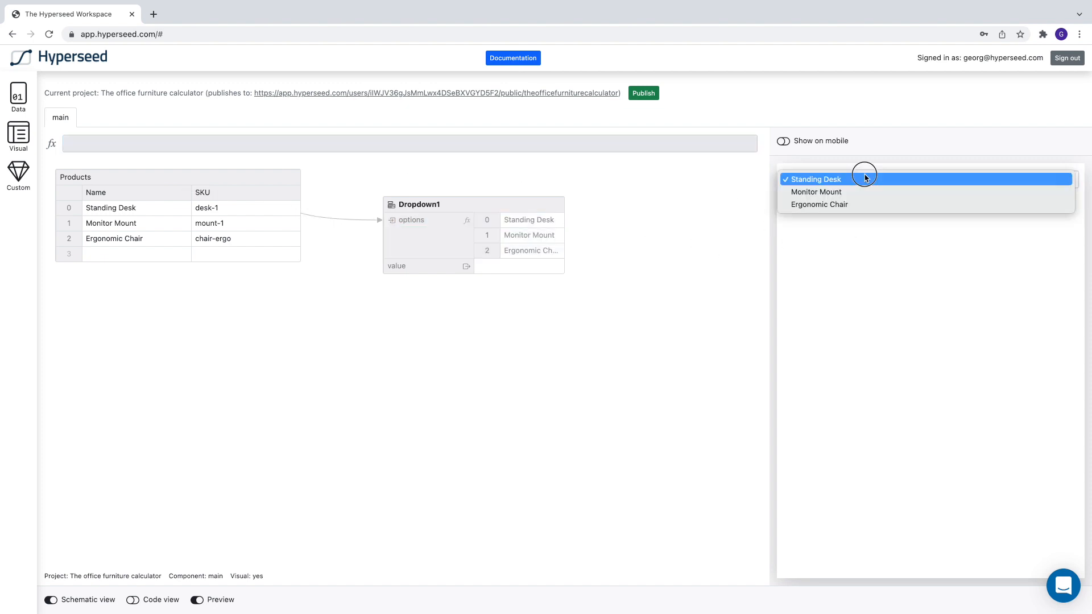
{"action": "left_click", "coordinate": [653, 260]}
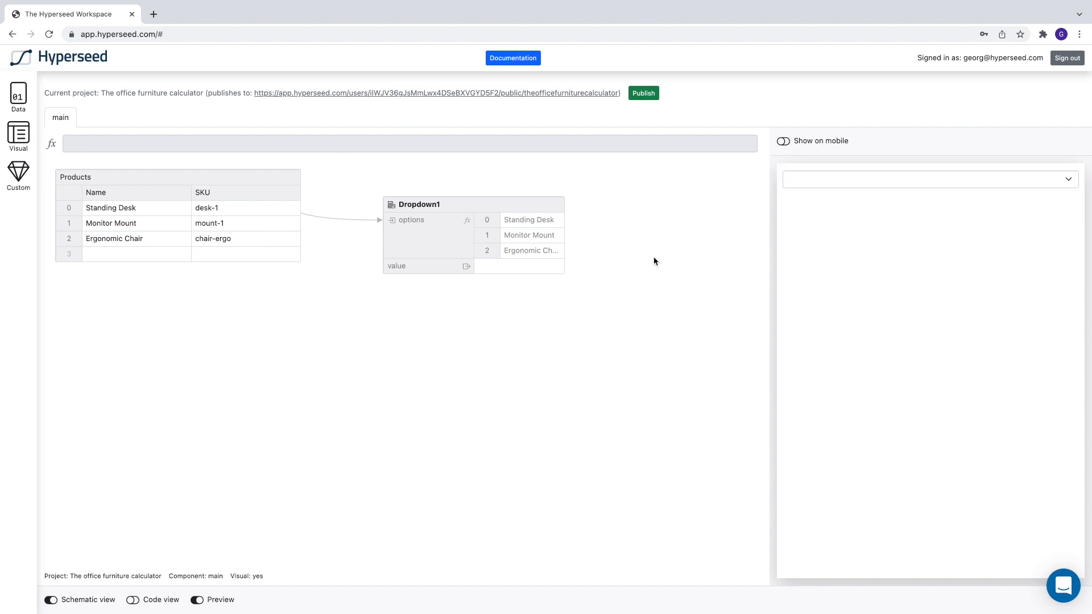
Step: Rename the dropdown component SelectProduct
{"action": "double_click", "coordinate": [410, 205]}
{"action": "type", "text": "Select"}
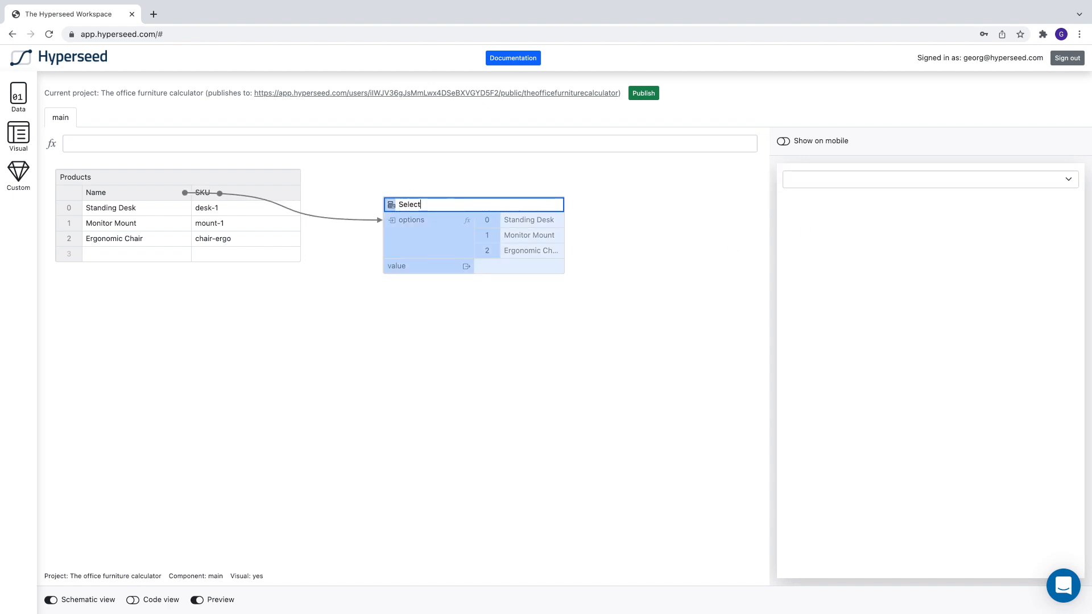
{"action": "type", "text": "Product"}
{"action": "key", "text": "Return"}
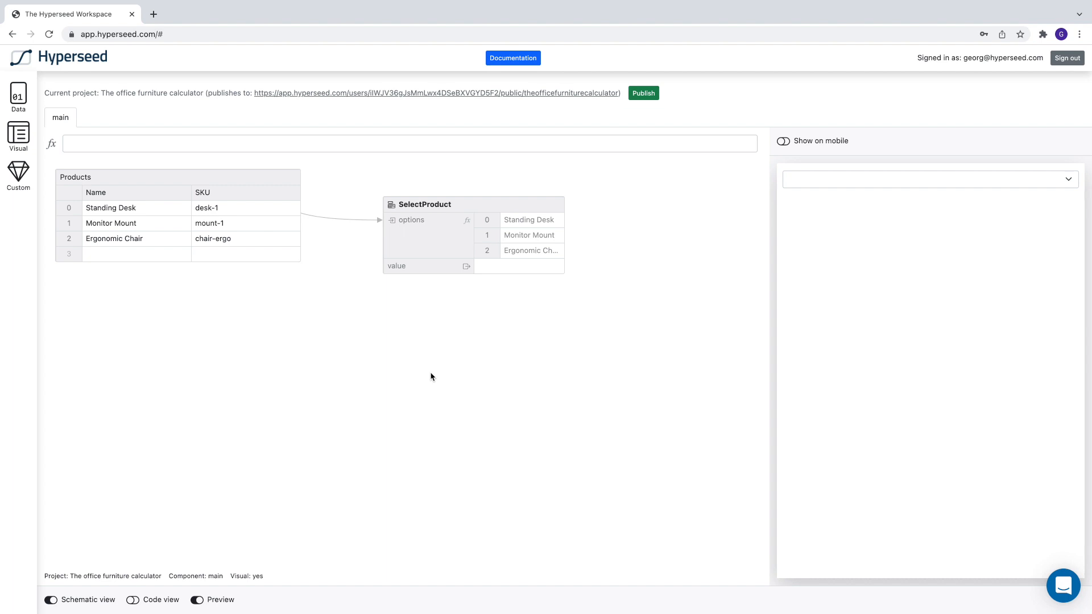
Step: Add a Text component directly above the SelectProduct dropdown with the content "Select a product:"
{"action": "left_click", "coordinate": [7, 145]}
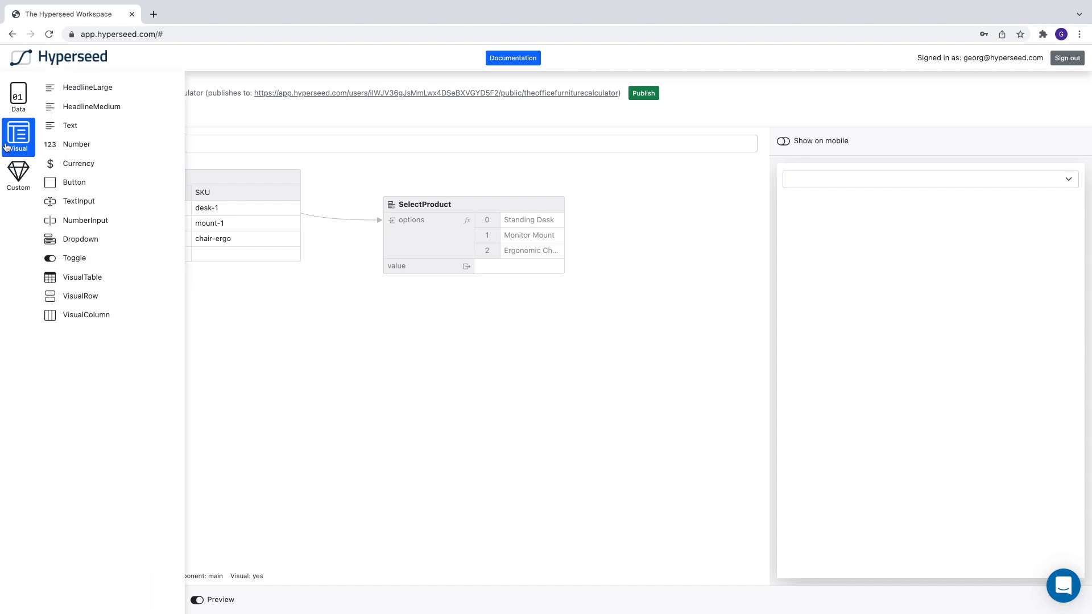
{"action": "left_click_drag", "start_coordinate": [66, 126], "coordinate": [415, 166]}
{"action": "left_click", "coordinate": [496, 184]}
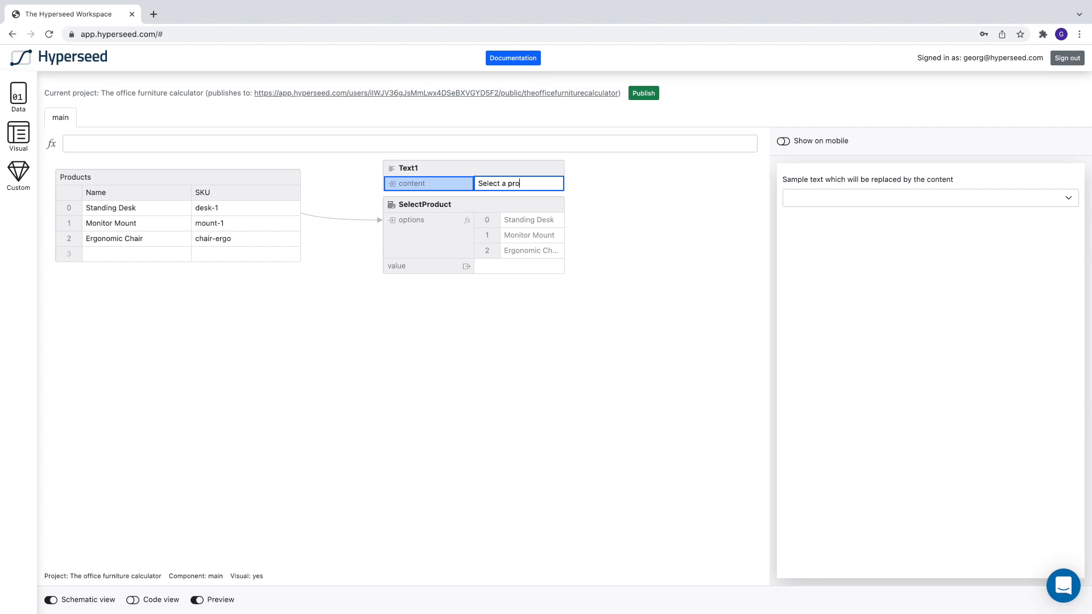
{"action": "type", "text": "Select a product:"}
{"action": "key", "text": "Return"}
{"action": "left_click", "coordinate": [531, 358]}
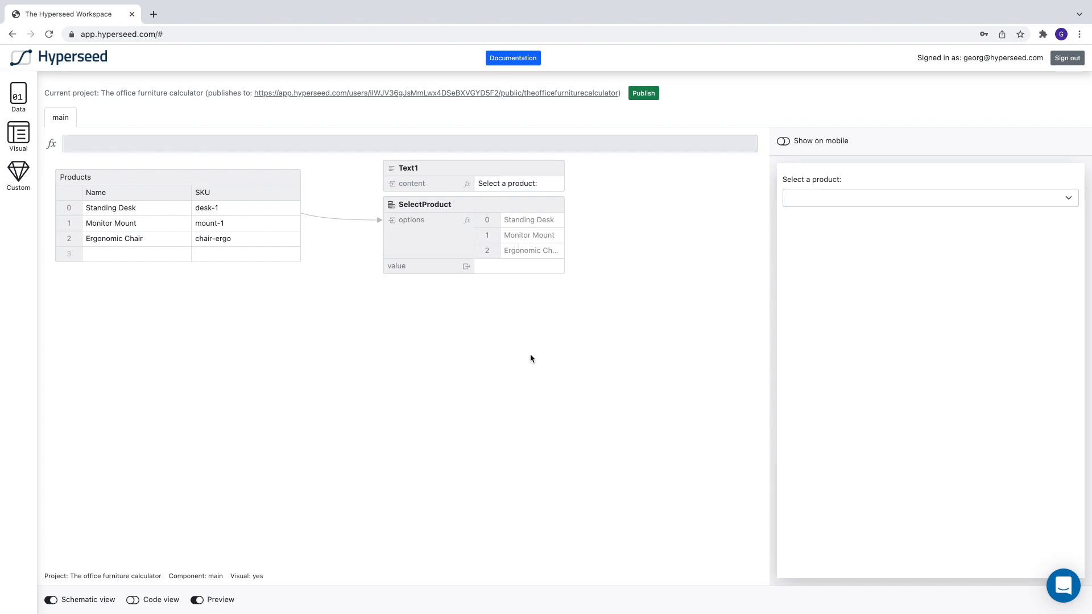
Step: Add a third data column to the Products table and name it Price
{"action": "left_click", "coordinate": [15, 93]}
{"action": "left_click_drag", "start_coordinate": [72, 164], "coordinate": [243, 178]}
{"action": "double_click", "coordinate": [259, 193]}
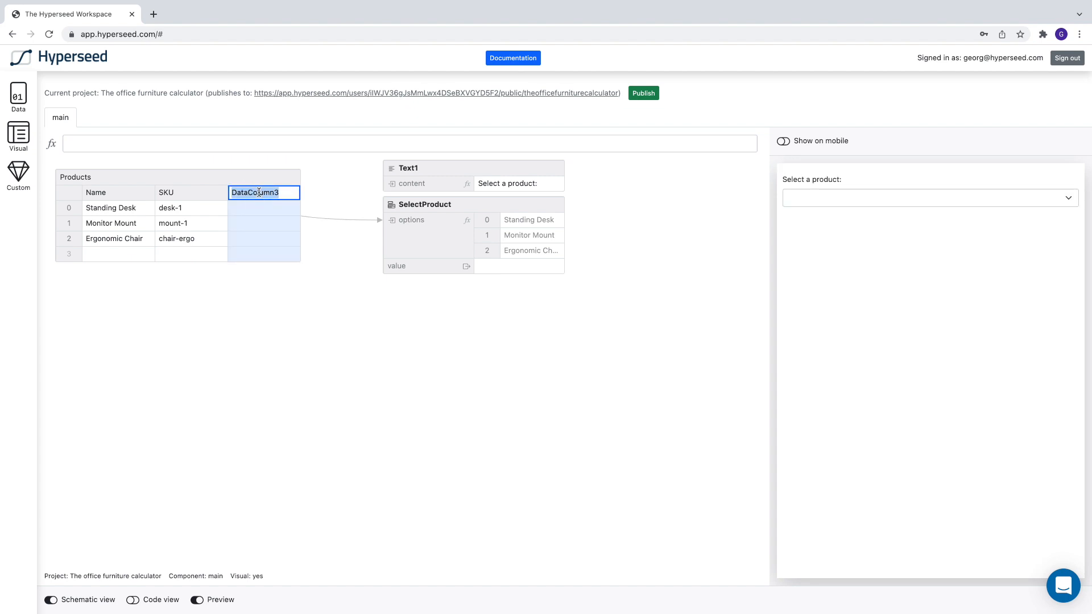
{"action": "type", "text": "Price"}
{"action": "key", "text": "Return"}
Step: Enter the prices 399 for Standing Desk, 87 for Monitor Mount and 279 for Ergonomic Chair
{"action": "double_click", "coordinate": [251, 207]}
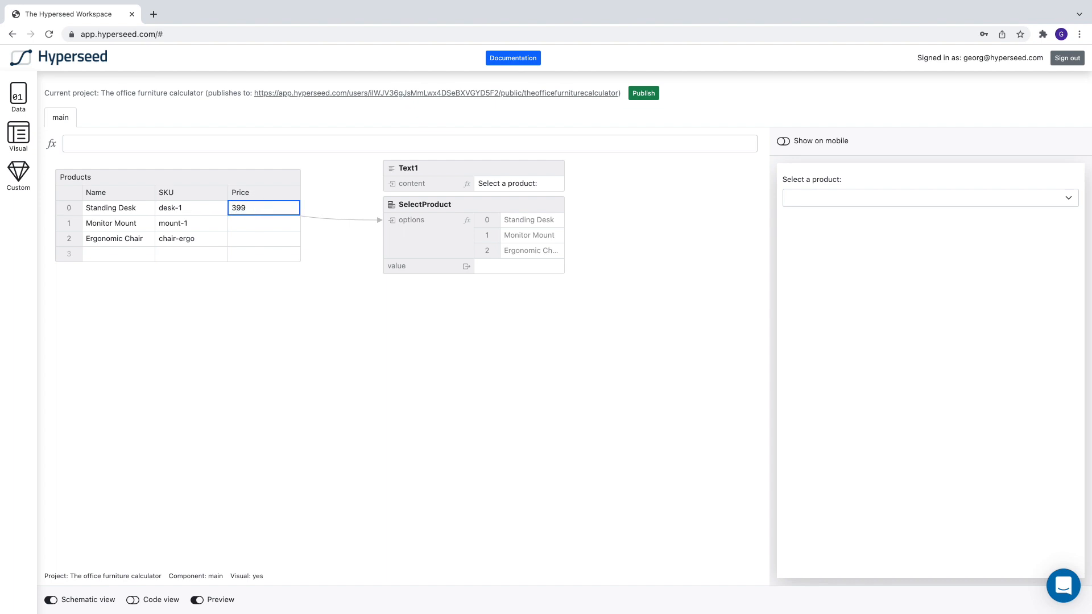
{"action": "type", "text": "399"}
{"action": "double_click", "coordinate": [251, 223]}
{"action": "type", "text": "87"}
{"action": "double_click", "coordinate": [244, 240]}
{"action": "type", "text": "279"}
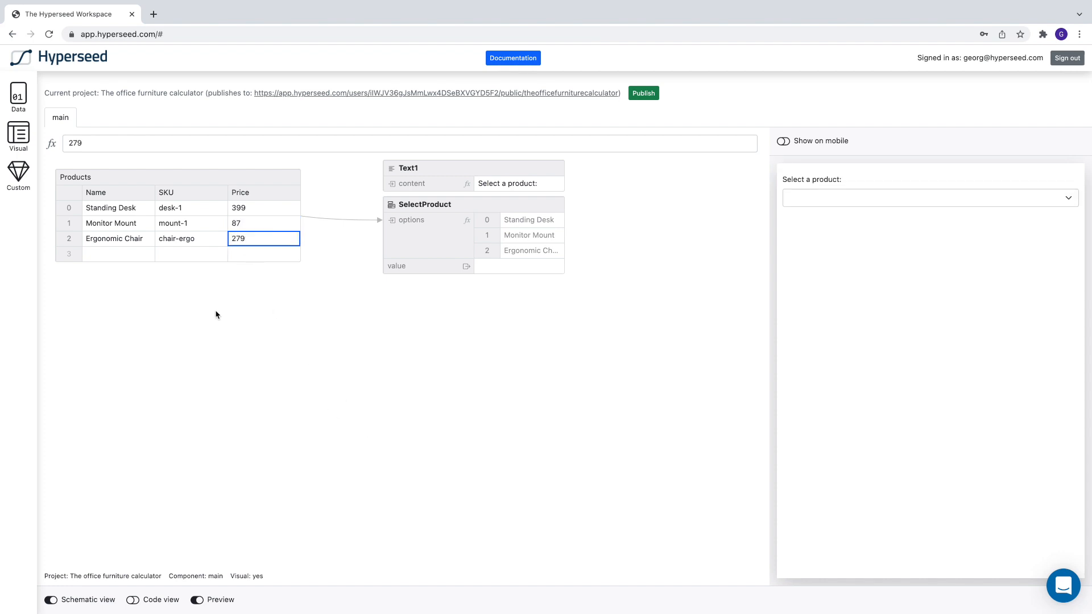
Step: Add a variable below the Products table and name it PricePerItem
{"action": "left_click", "coordinate": [14, 96]}
{"action": "left_click_drag", "start_coordinate": [57, 87], "coordinate": [147, 307]}
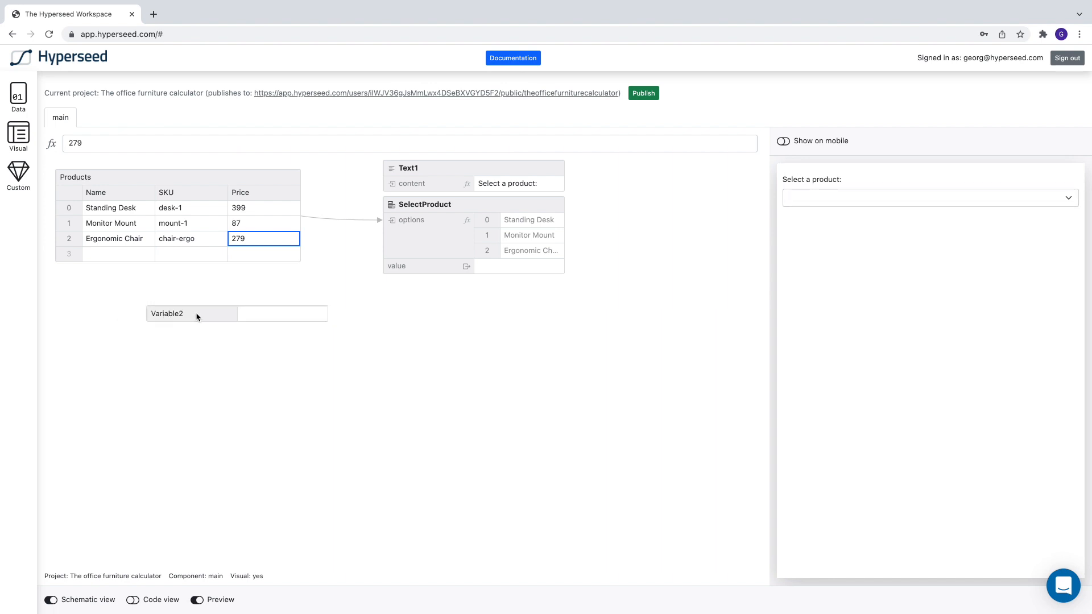
{"action": "double_click", "coordinate": [185, 312]}
{"action": "type", "text": "PricePerItem"}
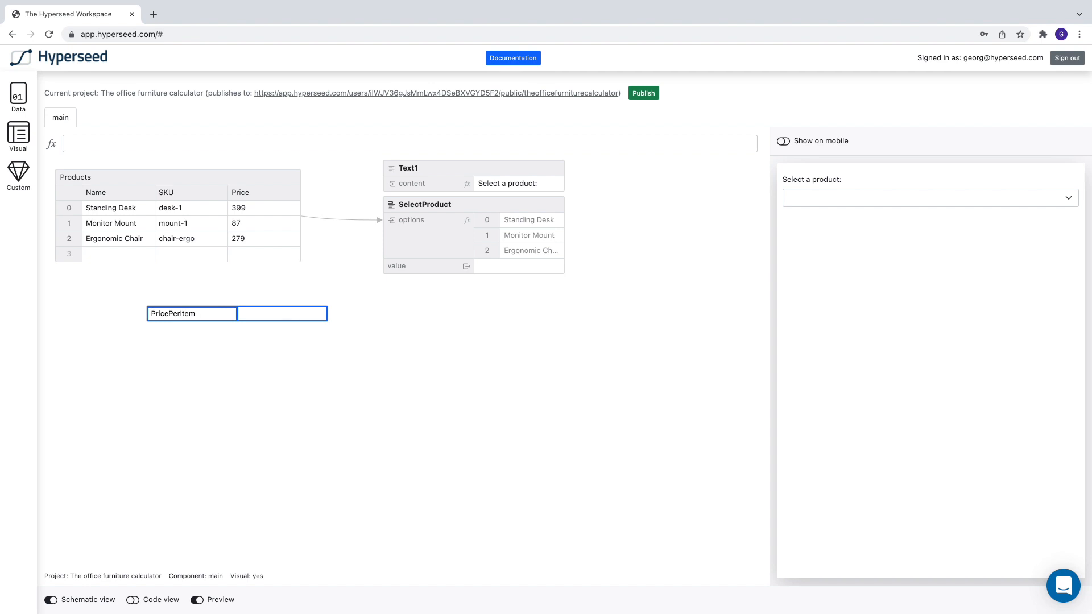
{"action": "key", "text": "Return"}
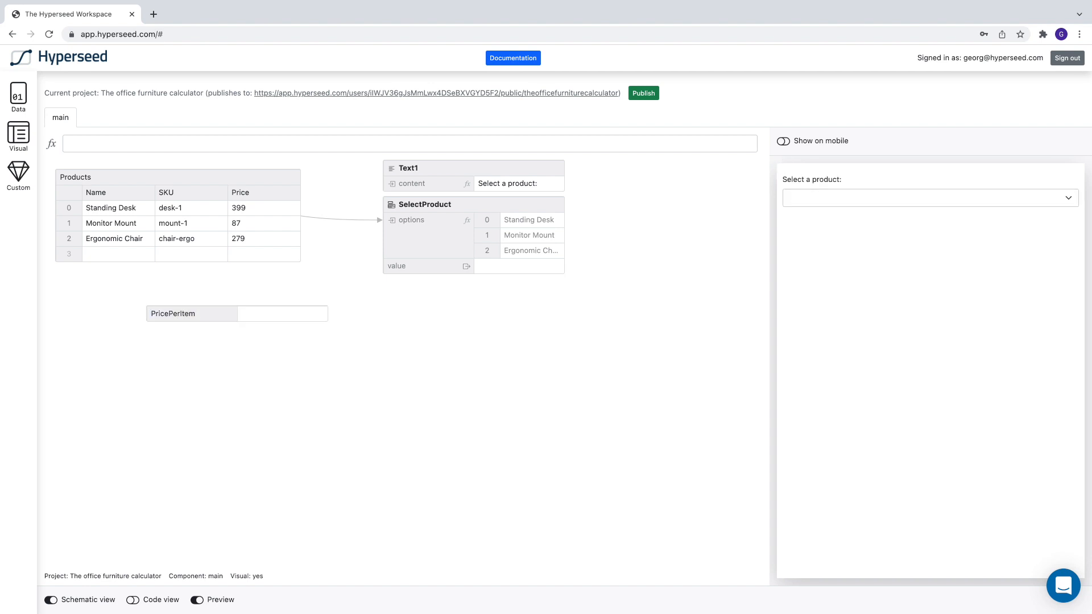
Step: Set PricePerItem to the formula = LOOKUP(SelectProduct.value, Products.Name, Products.Price, false)
{"action": "left_click", "coordinate": [227, 319]}
{"action": "left_click", "coordinate": [225, 136]}
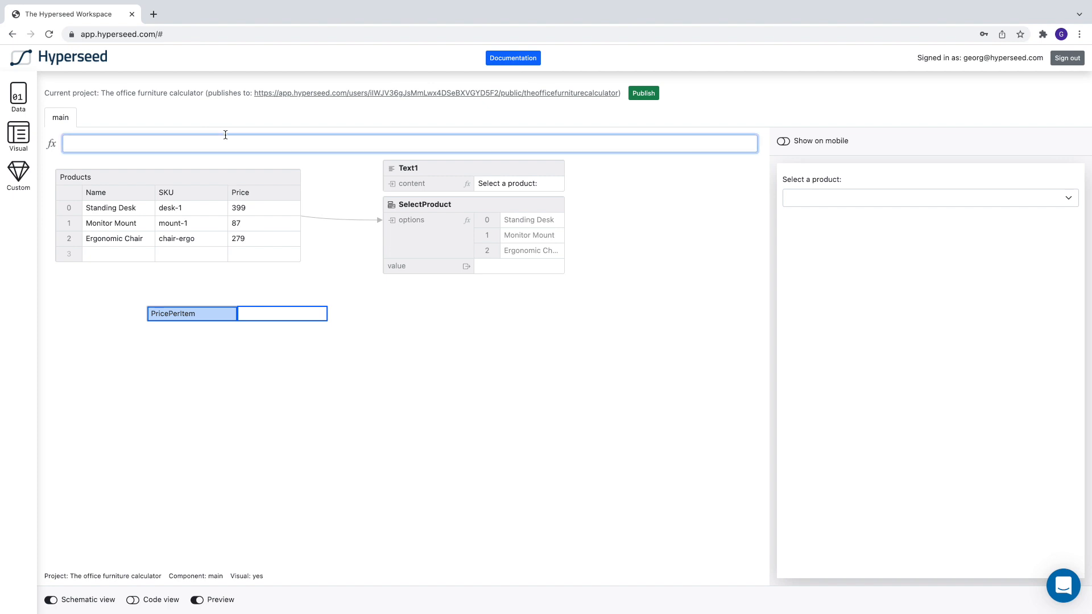
{"action": "type", "text": "LOO"}
{"action": "key", "text": "Return"}
{"action": "type", "text": "Sel"}
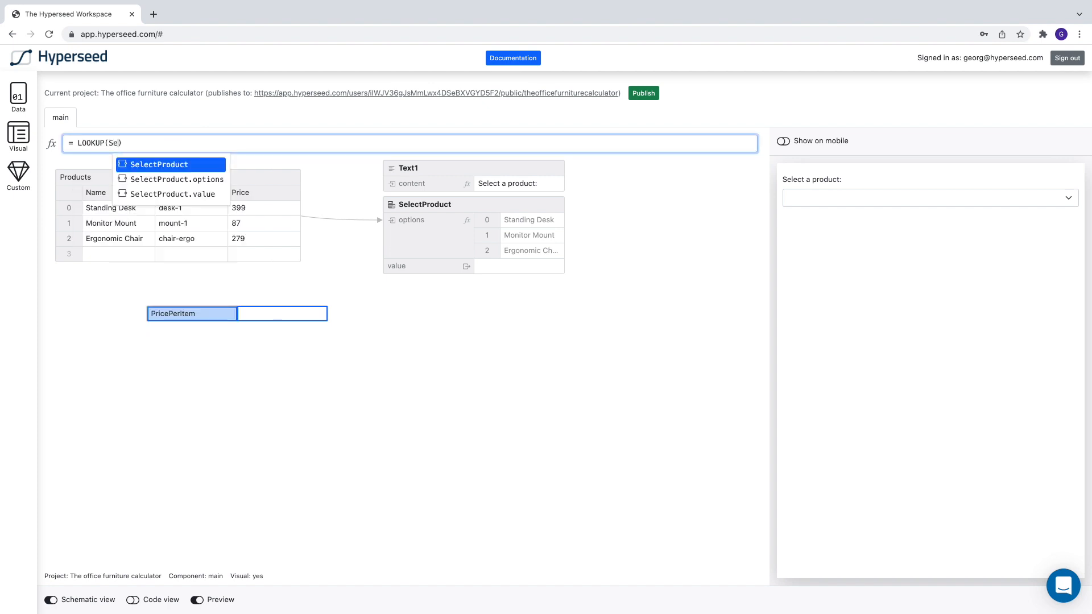
{"action": "key", "text": "Down"}
{"action": "key", "text": "Down"}
{"action": "key", "text": "Return"}
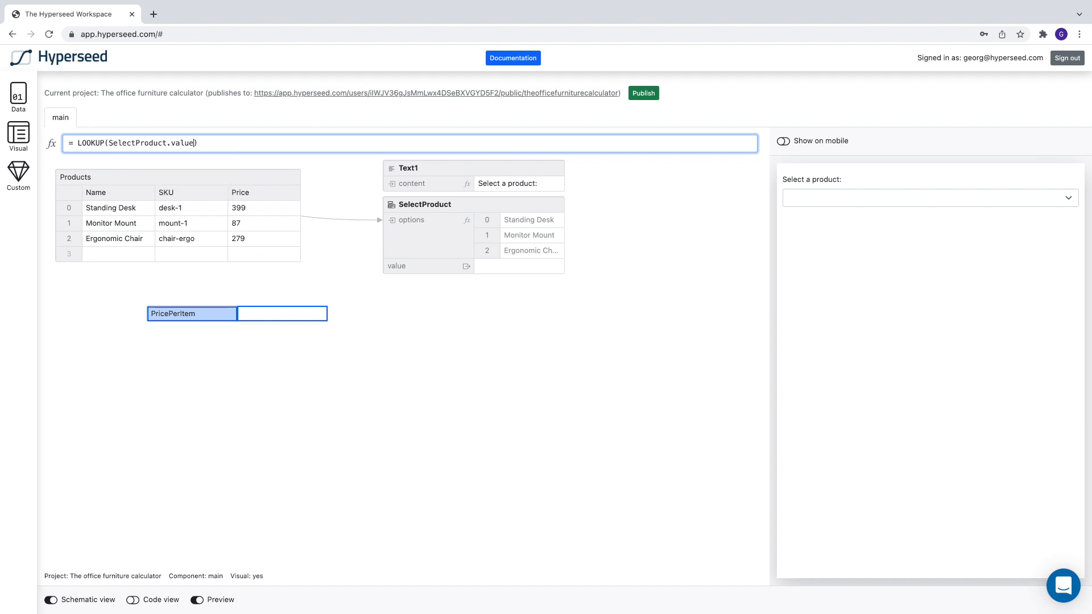
{"action": "type", "text": ", Pro"}
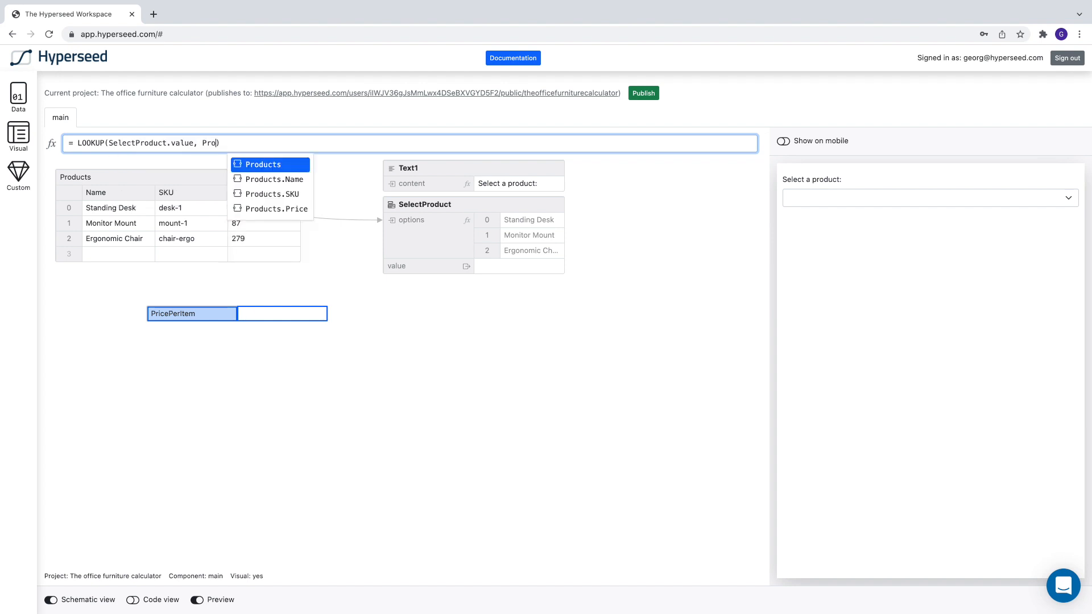
{"action": "key", "text": "Down"}
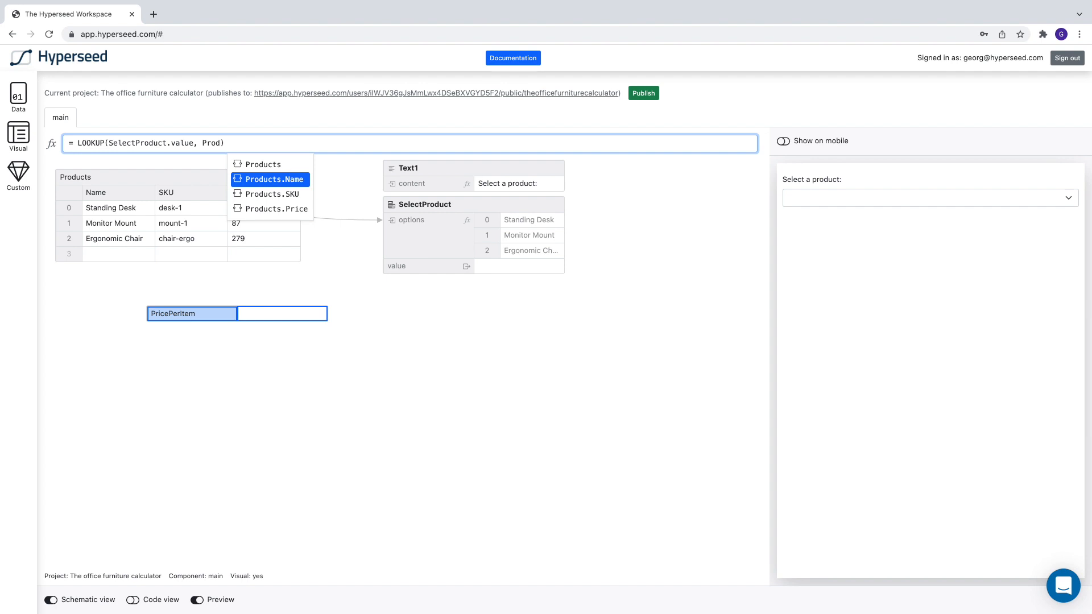
{"action": "key", "text": "Return"}
{"action": "type", "text": ", "}
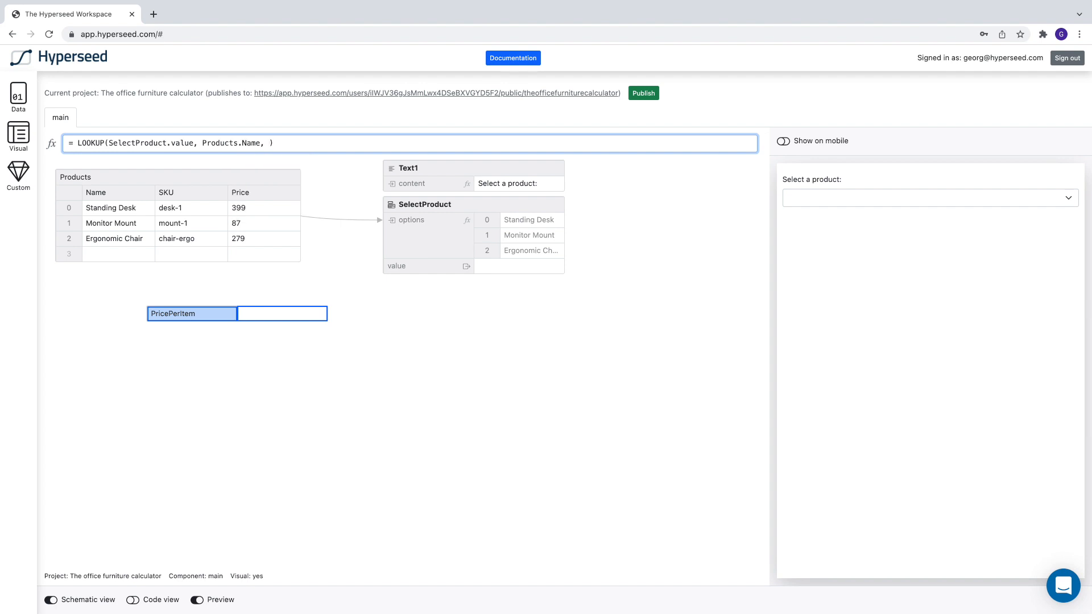
{"action": "type", "text": "Pr"}
{"action": "key", "text": "Down"}
{"action": "key", "text": "Down"}
{"action": "key", "text": "Down"}
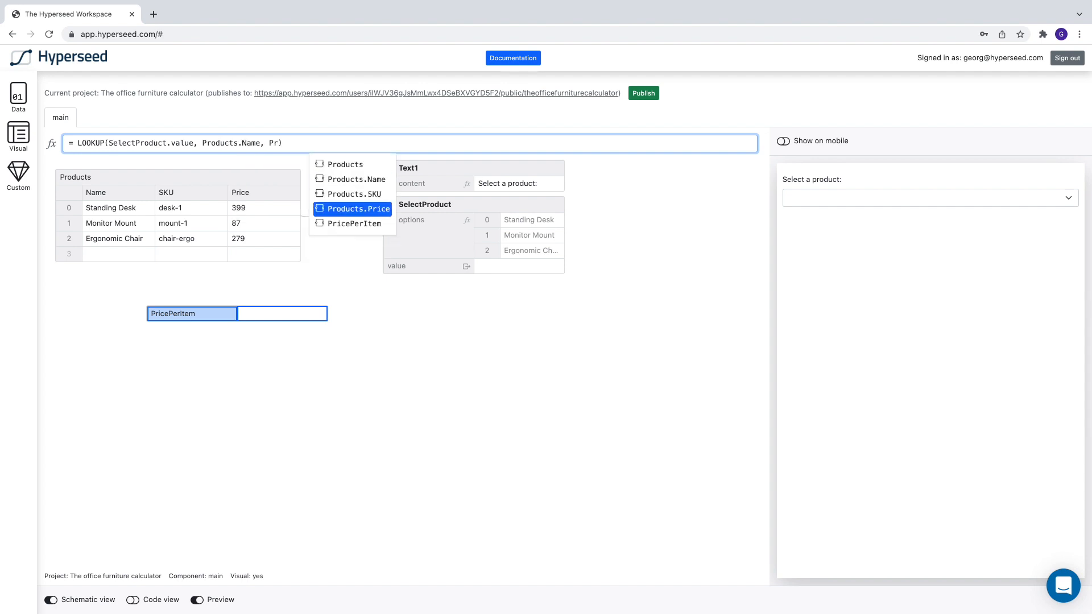
{"action": "key", "text": "Return"}
{"action": "type", "text": ", false"}
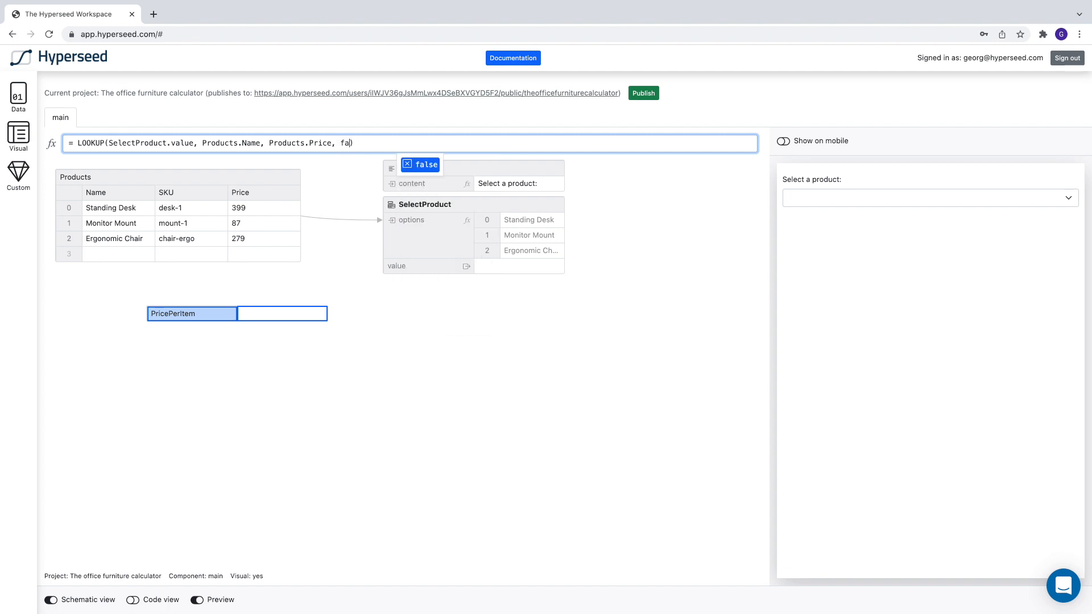
{"action": "key", "text": "Return"}
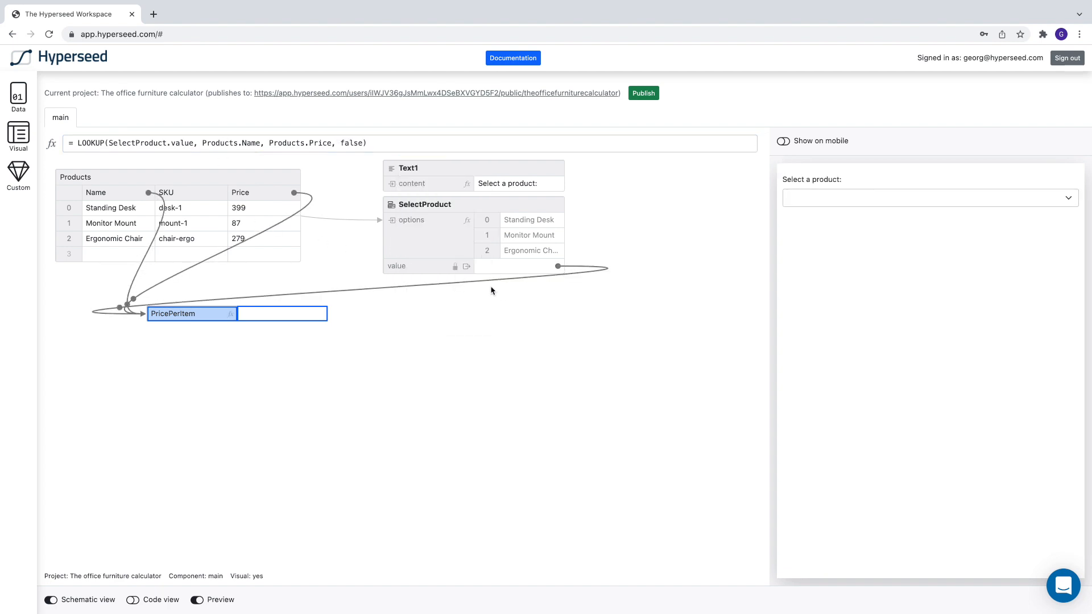
Step: Test the price lookup in the preview by selecting Monitor Mount, followed by Standing Desk
{"action": "left_click", "coordinate": [861, 199]}
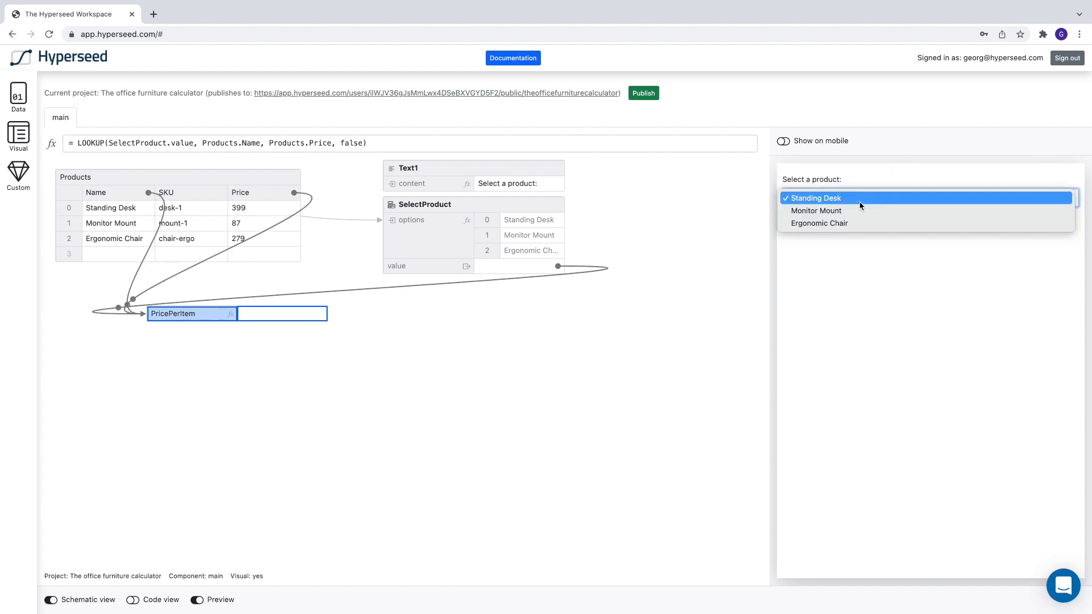
{"action": "left_click", "coordinate": [840, 211]}
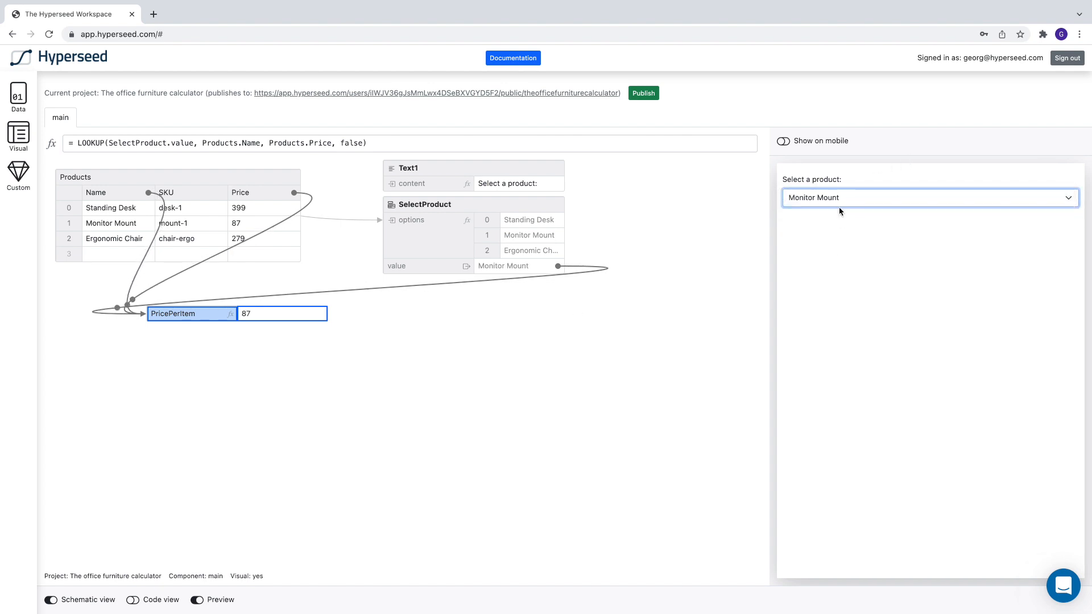
{"action": "left_click", "coordinate": [833, 196]}
{"action": "left_click", "coordinate": [833, 186]}
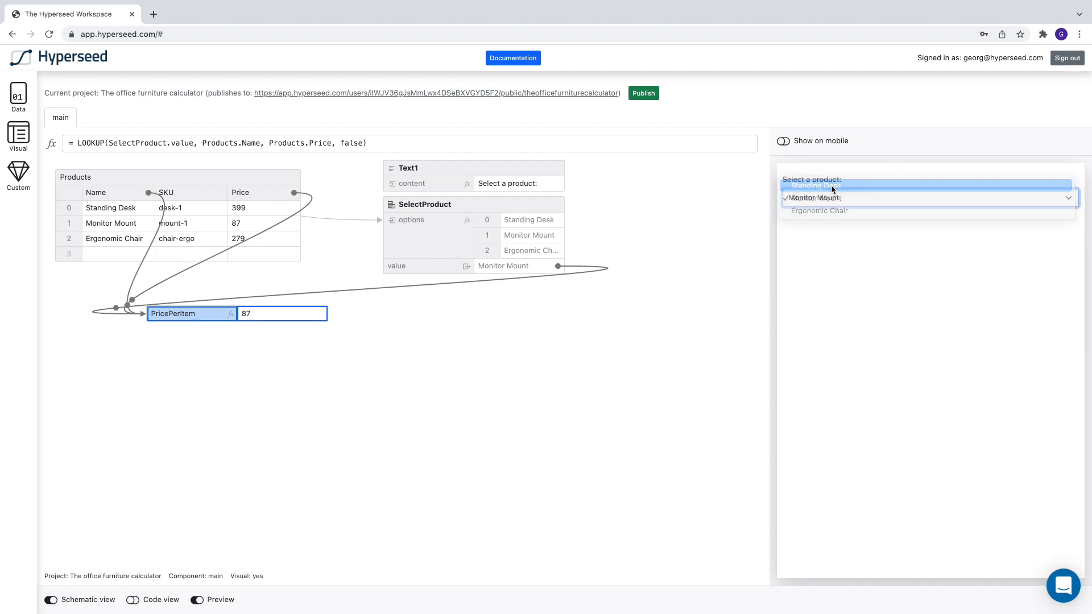
{"action": "left_click", "coordinate": [494, 394]}
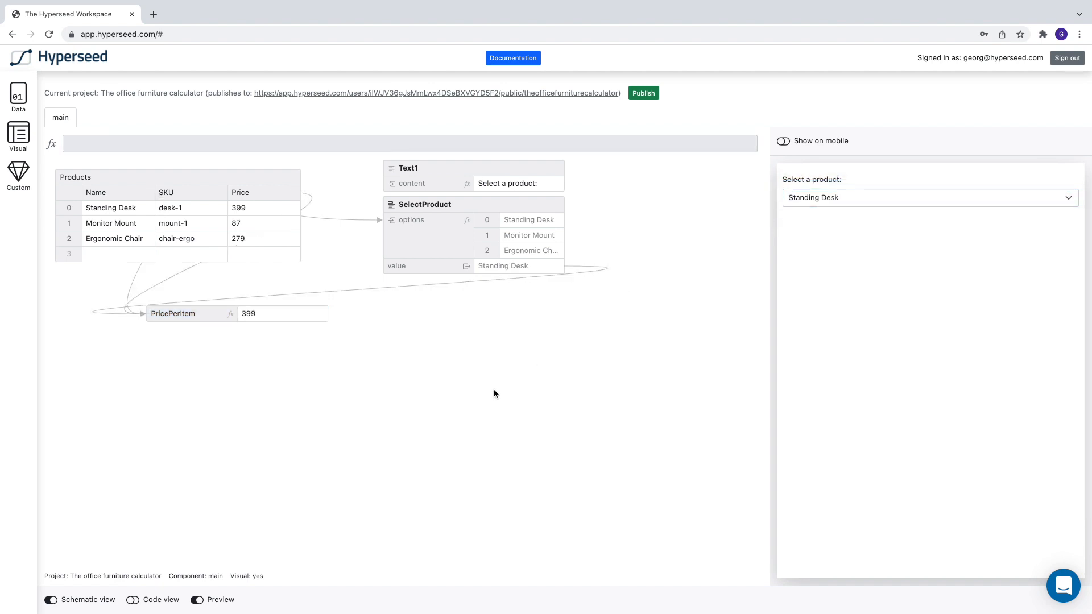
Step: Add a VisualRow below SelectProduct and replace its Input element with a Currency component
{"action": "left_click", "coordinate": [17, 146]}
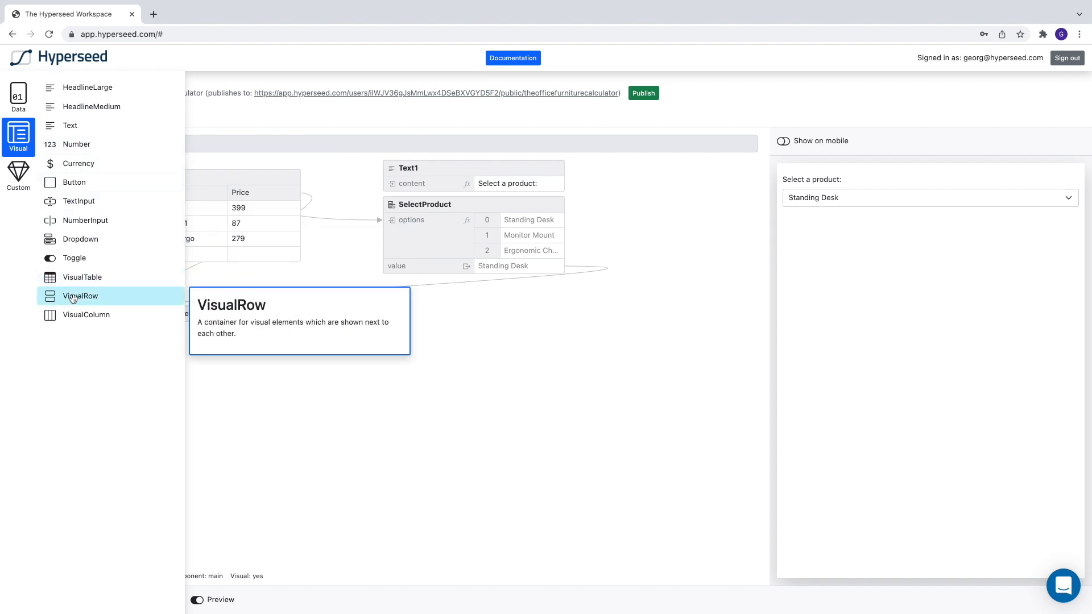
{"action": "left_click_drag", "start_coordinate": [73, 299], "coordinate": [382, 379]}
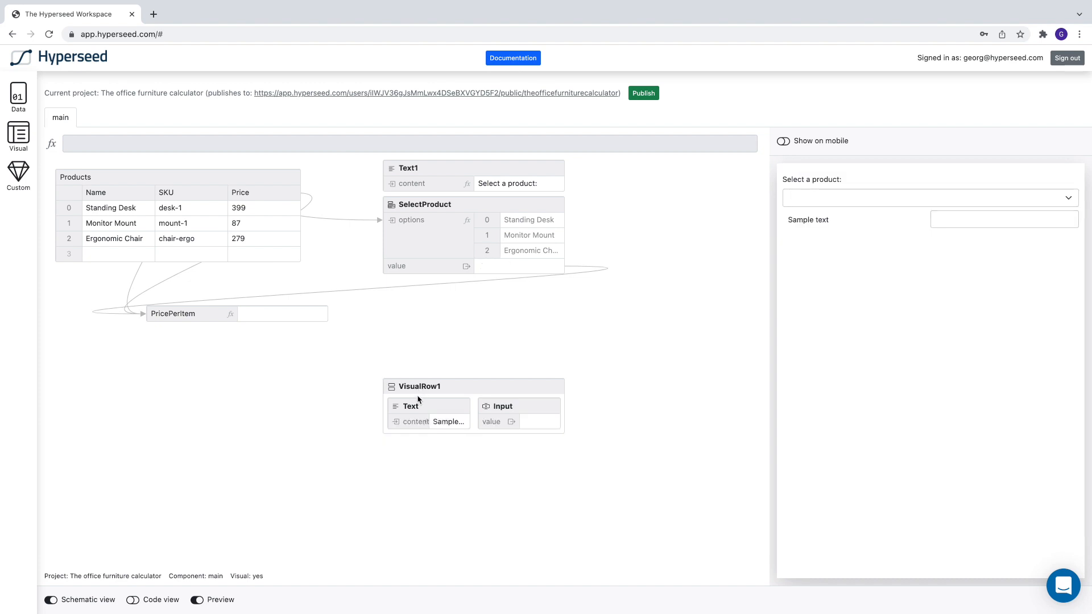
{"action": "left_click", "coordinate": [500, 408]}
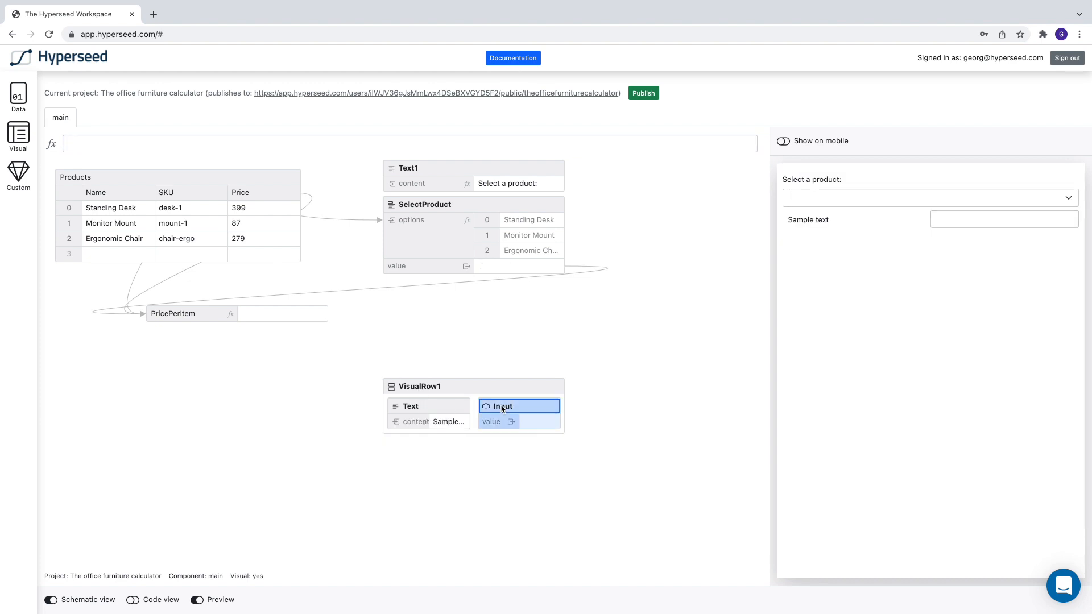
{"action": "key", "text": "Delete"}
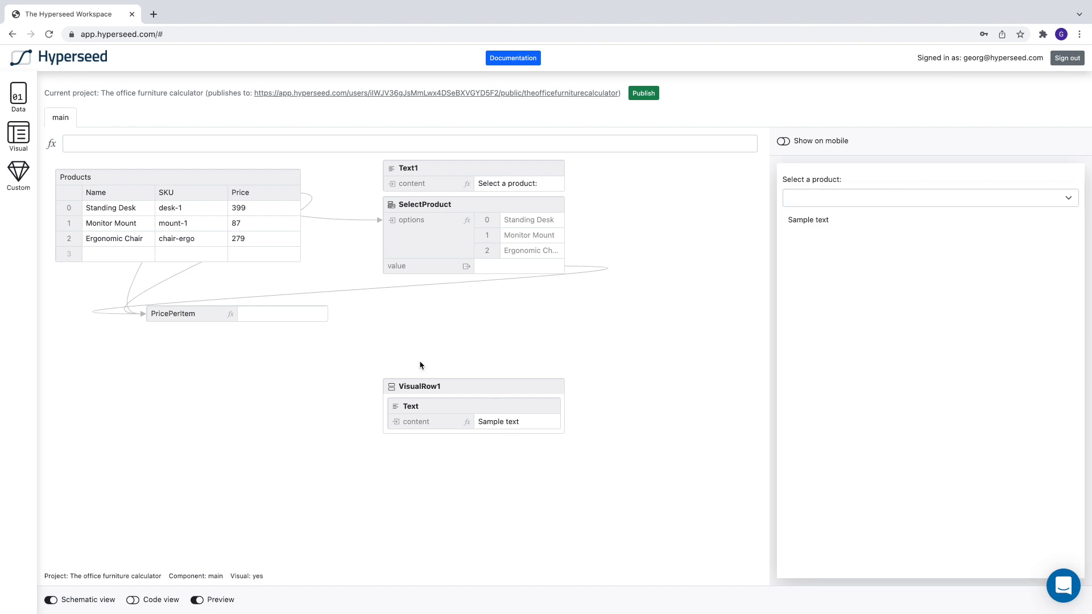
{"action": "left_click", "coordinate": [19, 141]}
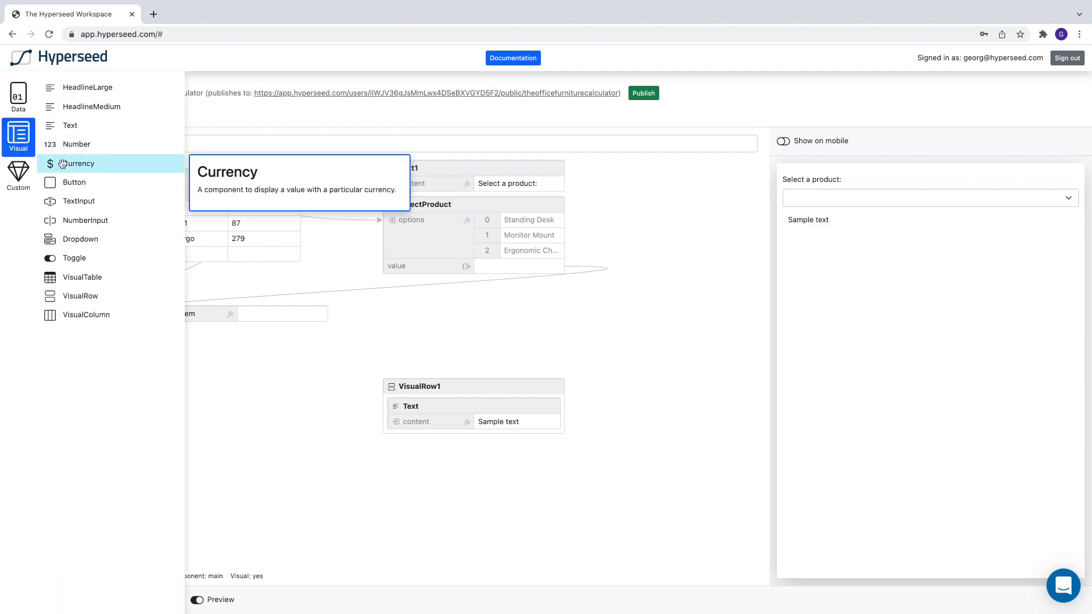
{"action": "left_click_drag", "start_coordinate": [63, 163], "coordinate": [438, 384]}
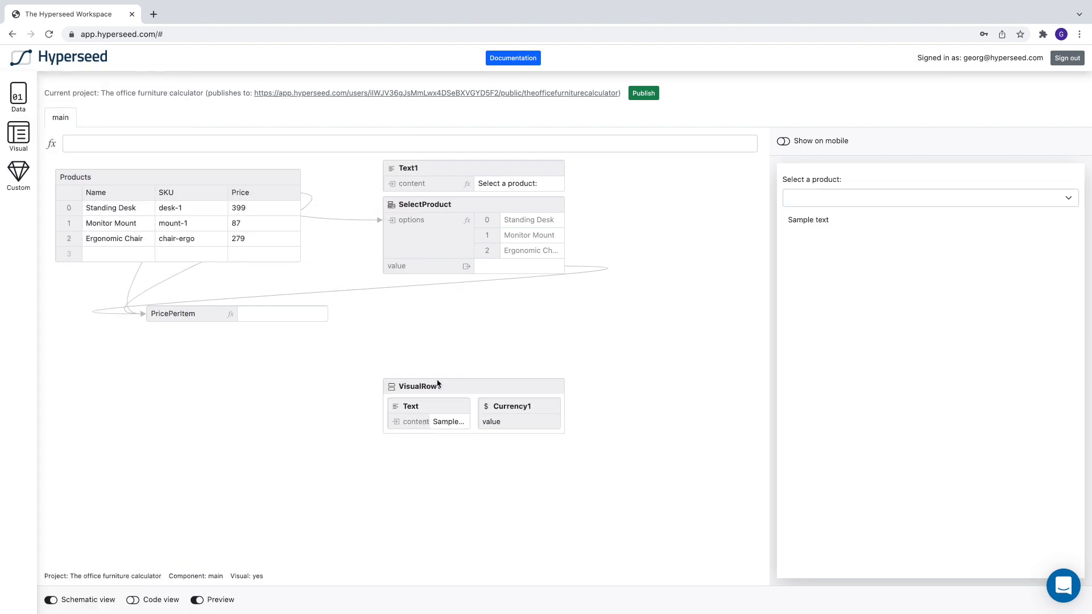
Step: Set the row's text content to "Price per item" and its currency value to the formula = PricePerItem
{"action": "left_click", "coordinate": [446, 423]}
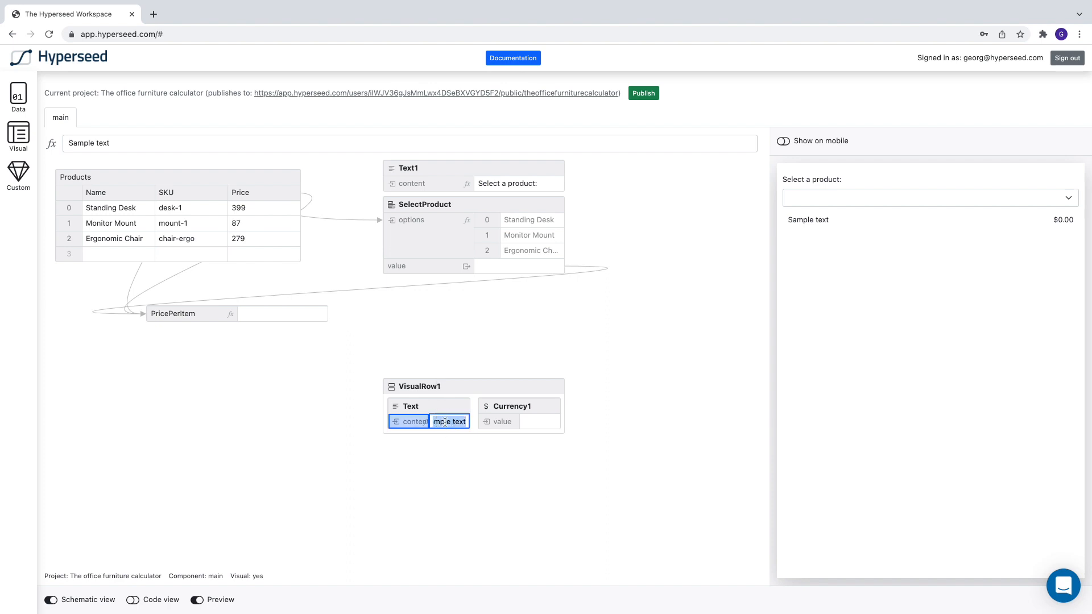
{"action": "type", "text": "Price per item"}
{"action": "key", "text": "Return"}
{"action": "left_click", "coordinate": [493, 423]}
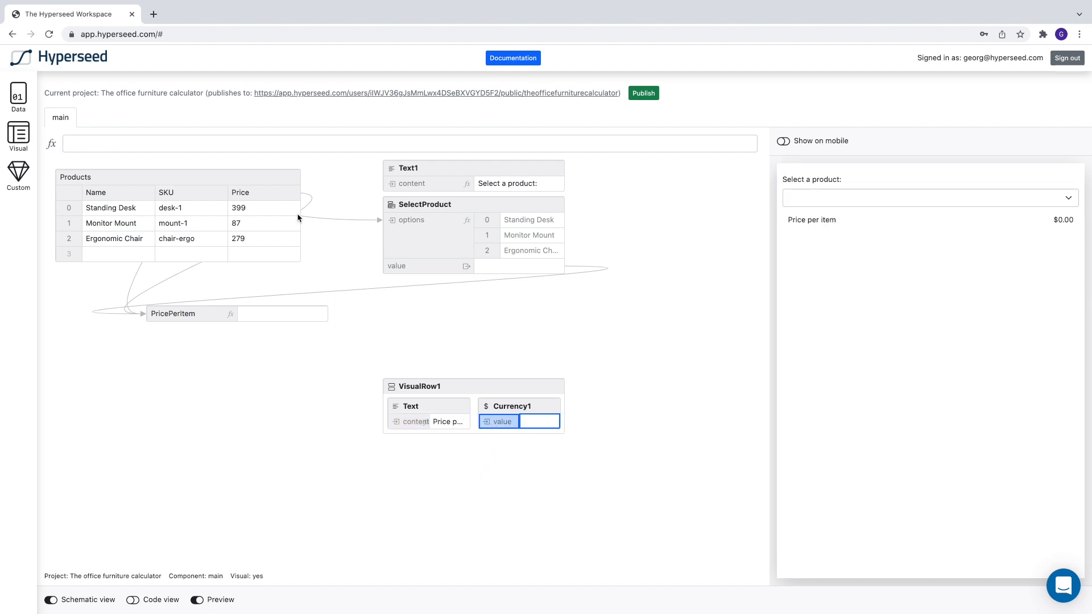
{"action": "left_click", "coordinate": [252, 144]}
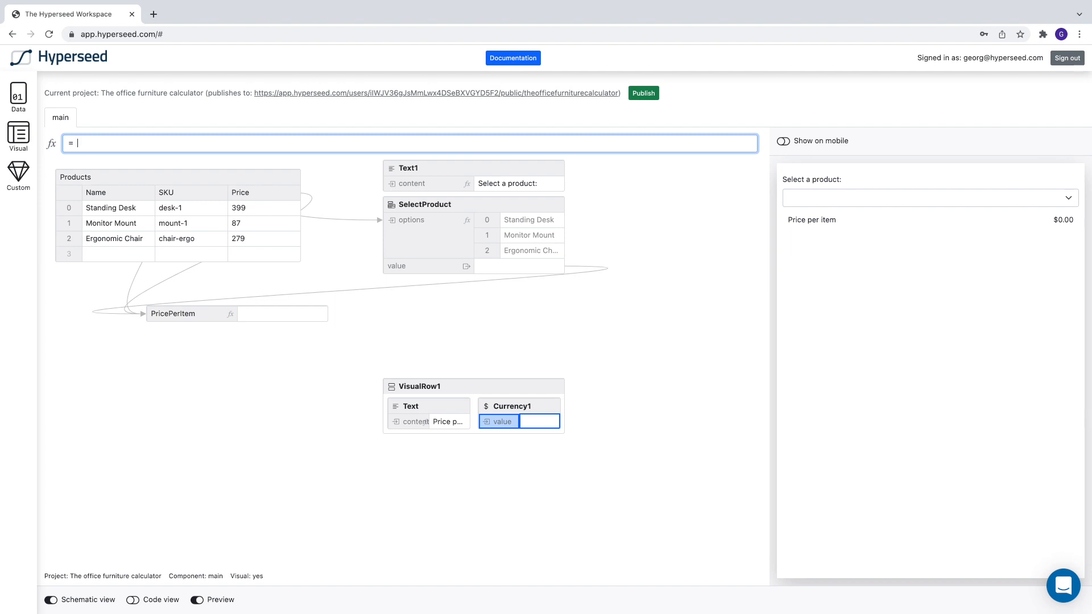
{"action": "type", "text": "PricePerItem"}
{"action": "key", "text": "Return"}
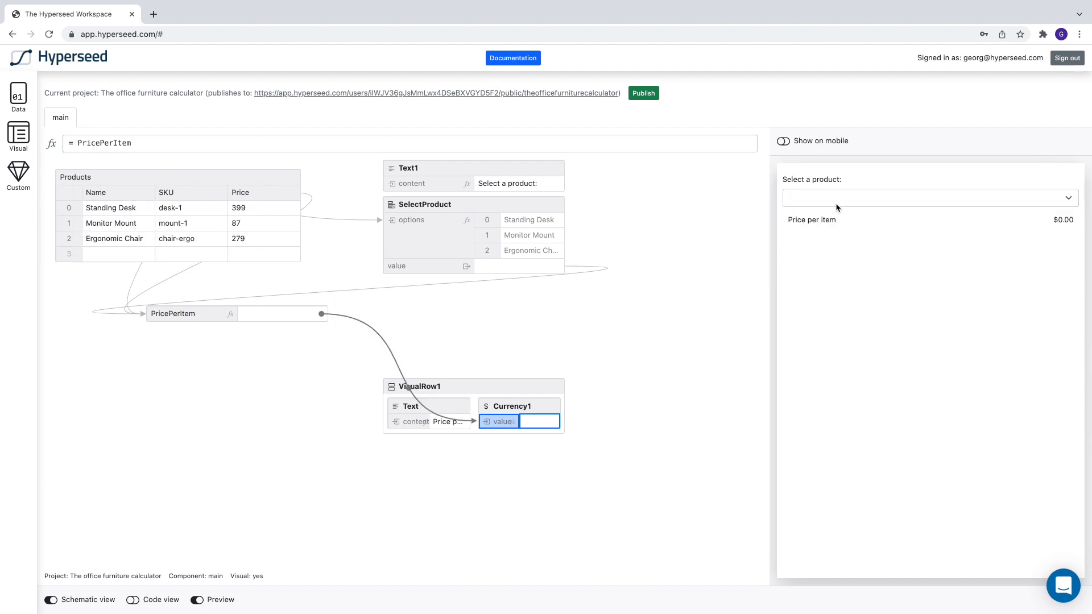
Step: Test the price display in the preview by selecting Ergonomic Chair as the product
{"action": "left_click", "coordinate": [830, 206]}
{"action": "left_click", "coordinate": [824, 212]}
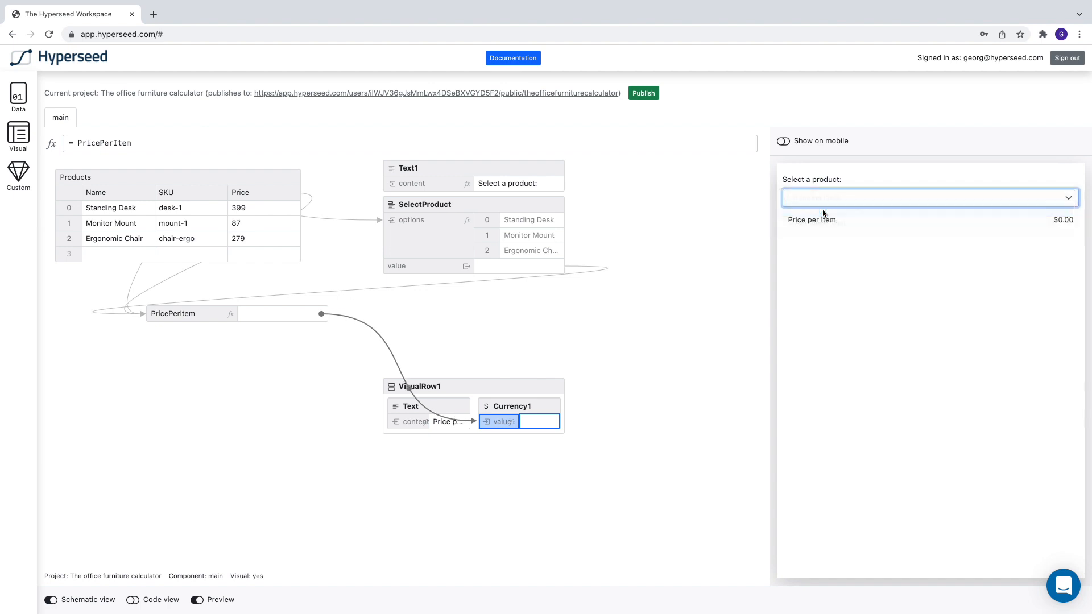
{"action": "left_click", "coordinate": [854, 199]}
{"action": "left_click", "coordinate": [848, 212]}
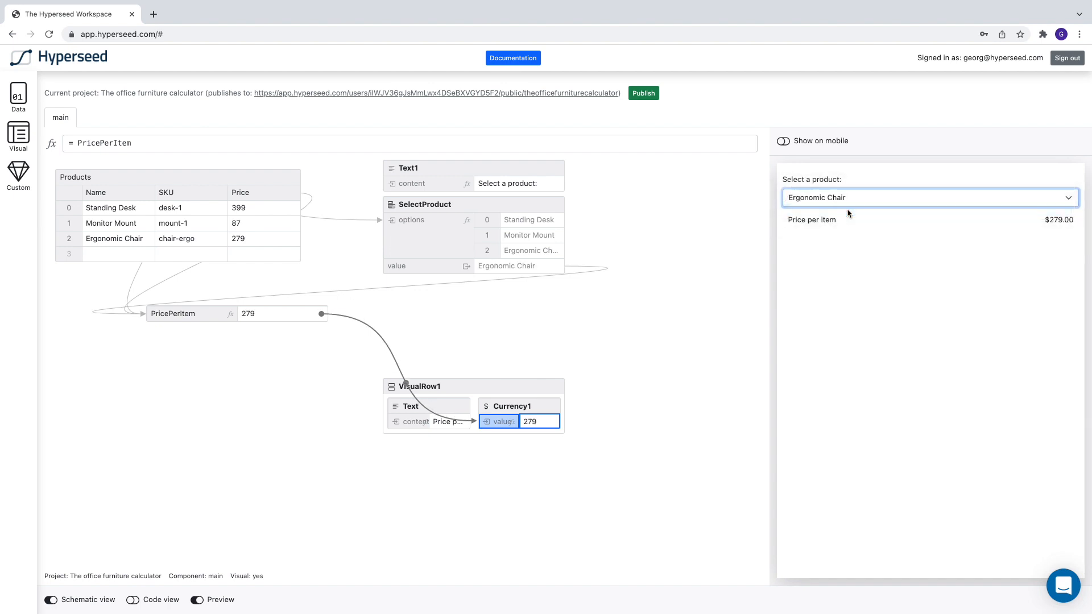
{"action": "left_click", "coordinate": [595, 364]}
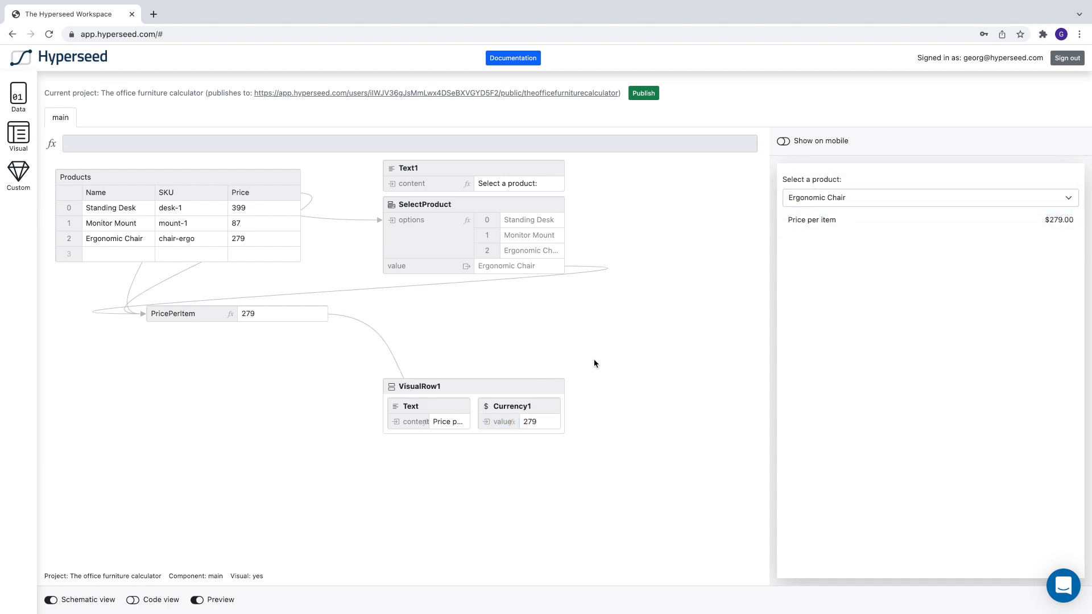
Step: Add a Text component directly below SelectProduct
{"action": "left_click", "coordinate": [18, 136]}
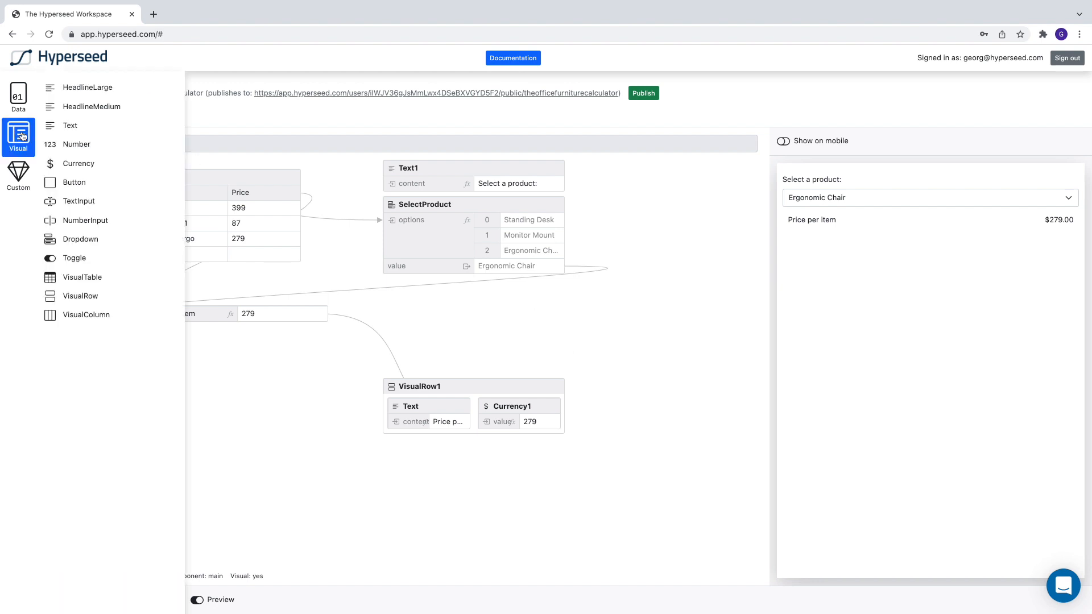
{"action": "left_click_drag", "start_coordinate": [59, 124], "coordinate": [385, 293]}
{"action": "left_click_drag", "start_coordinate": [463, 195], "coordinate": [458, 296]}
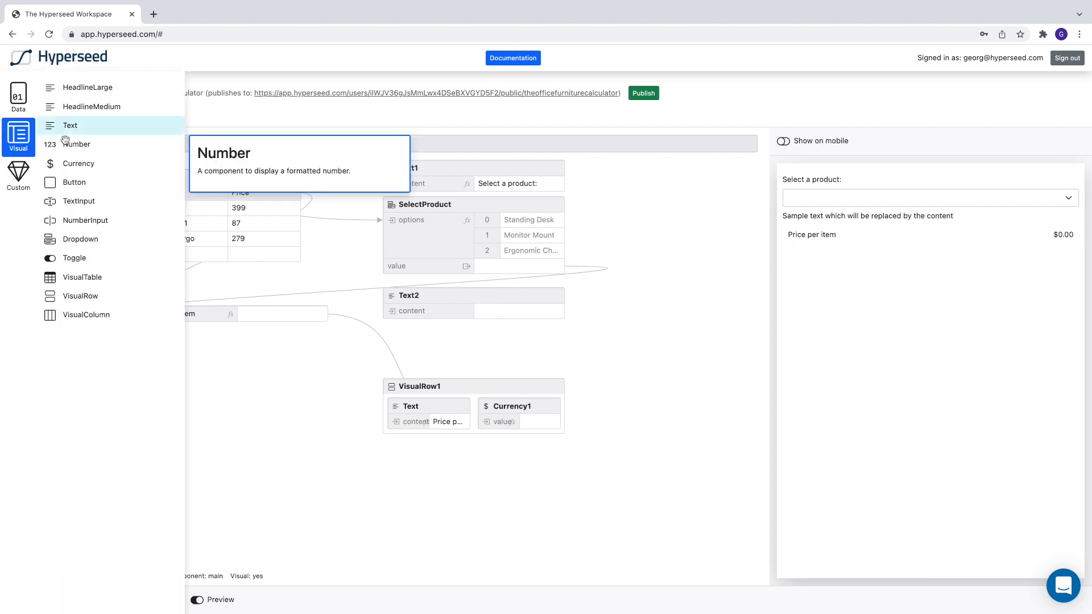
Step: Add a NumberInput between the new Text component and the price row, and name it NumberOfItems
{"action": "left_click_drag", "start_coordinate": [82, 221], "coordinate": [384, 335]}
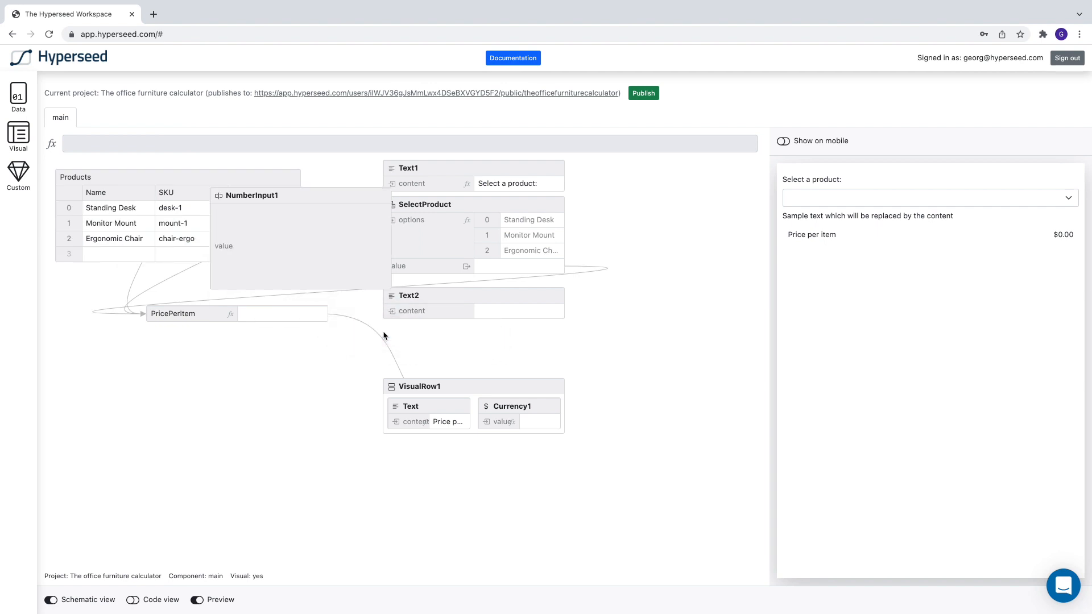
{"action": "left_click_drag", "start_coordinate": [325, 195], "coordinate": [497, 332]}
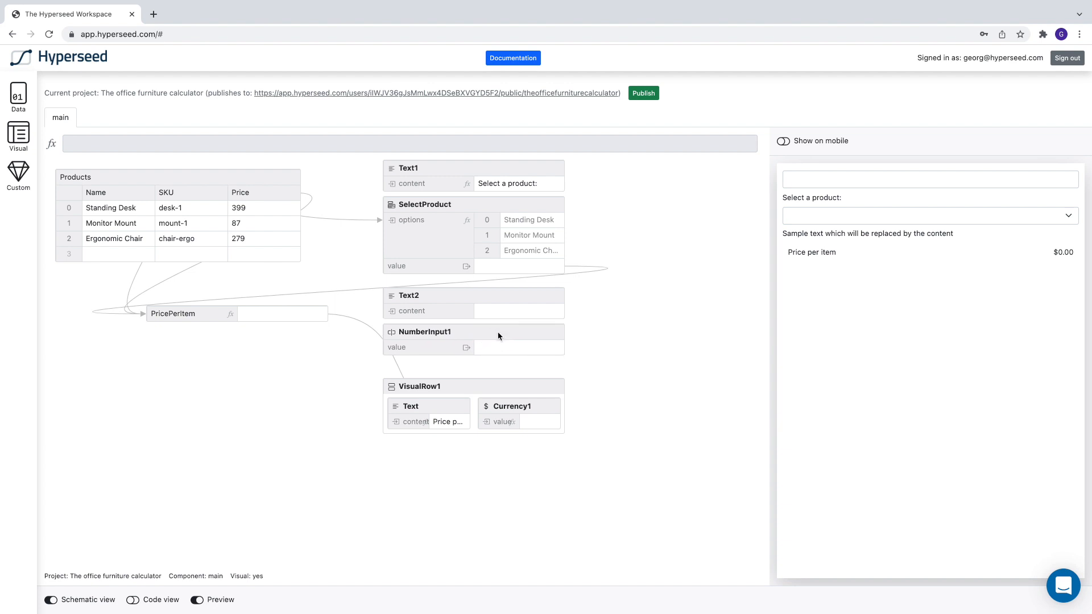
{"action": "double_click", "coordinate": [422, 333]}
{"action": "type", "text": "Num"}
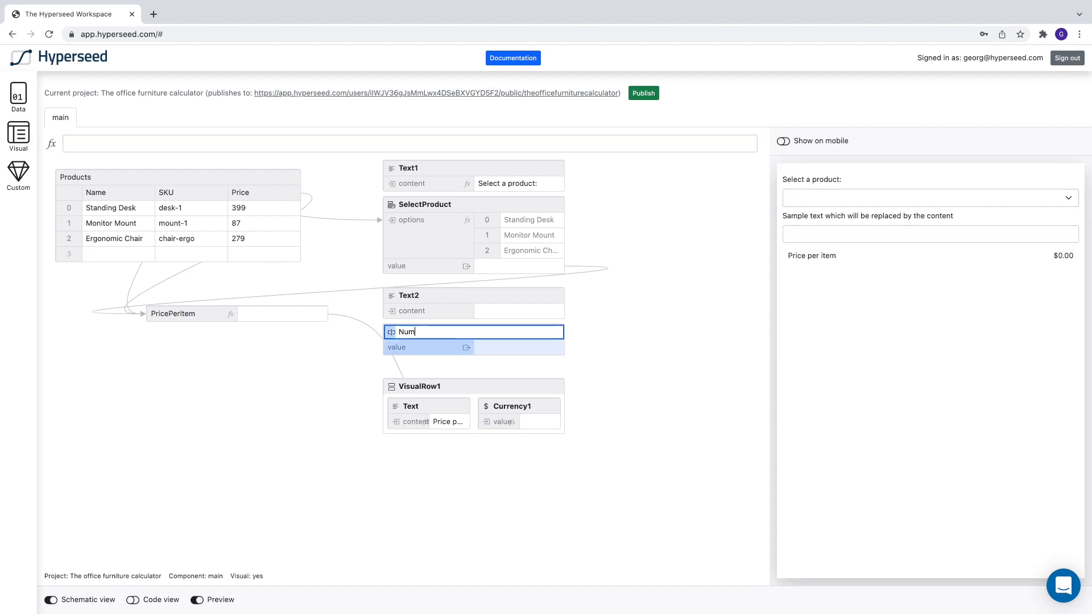
{"action": "type", "text": "berOfItems"}
{"action": "key", "text": "Return"}
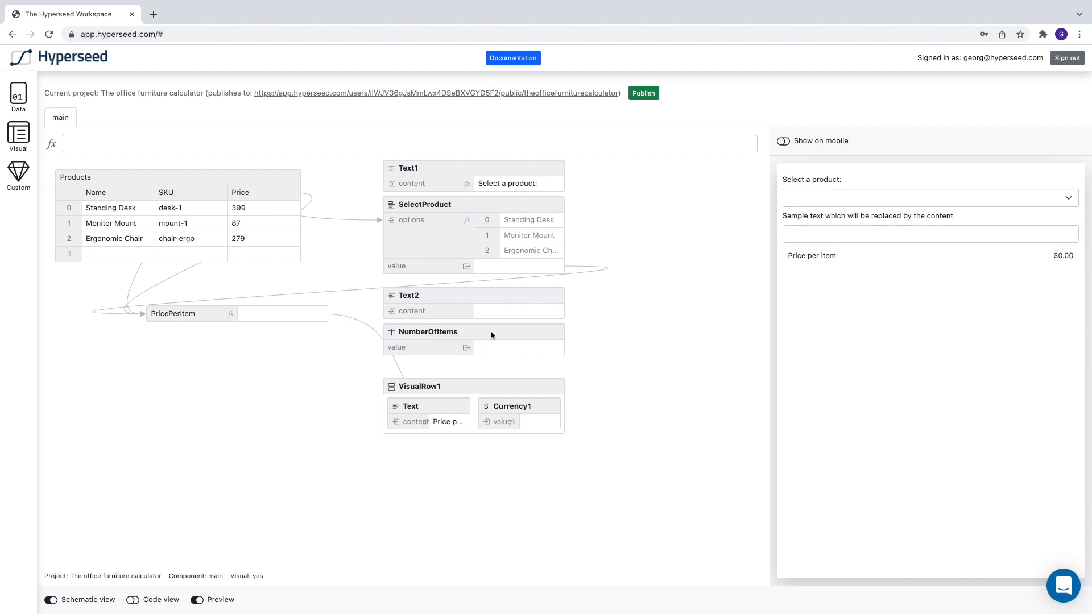
Step: Set the content of the Text component above NumberOfItems to "Number of items:"
{"action": "left_click", "coordinate": [495, 310]}
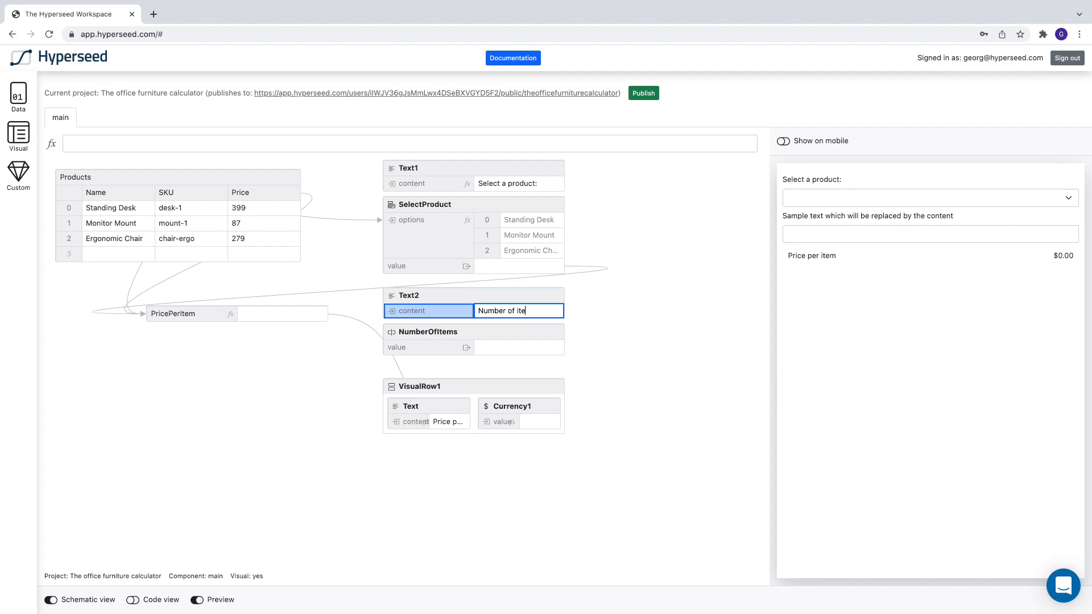
{"action": "type", "text": "Number of items:"}
{"action": "key", "text": "Return"}
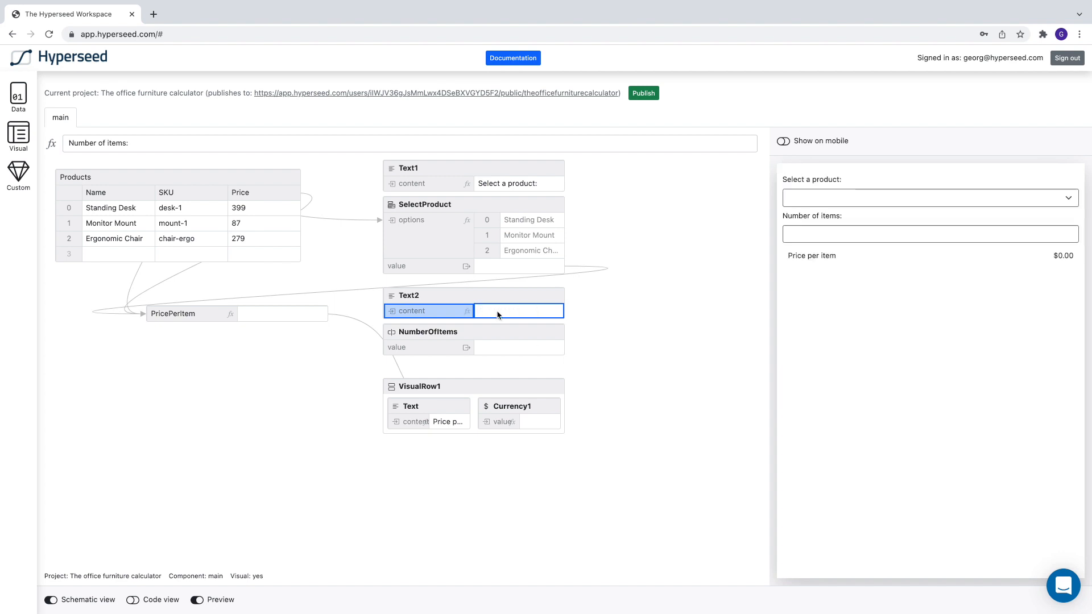
{"action": "left_click", "coordinate": [605, 364]}
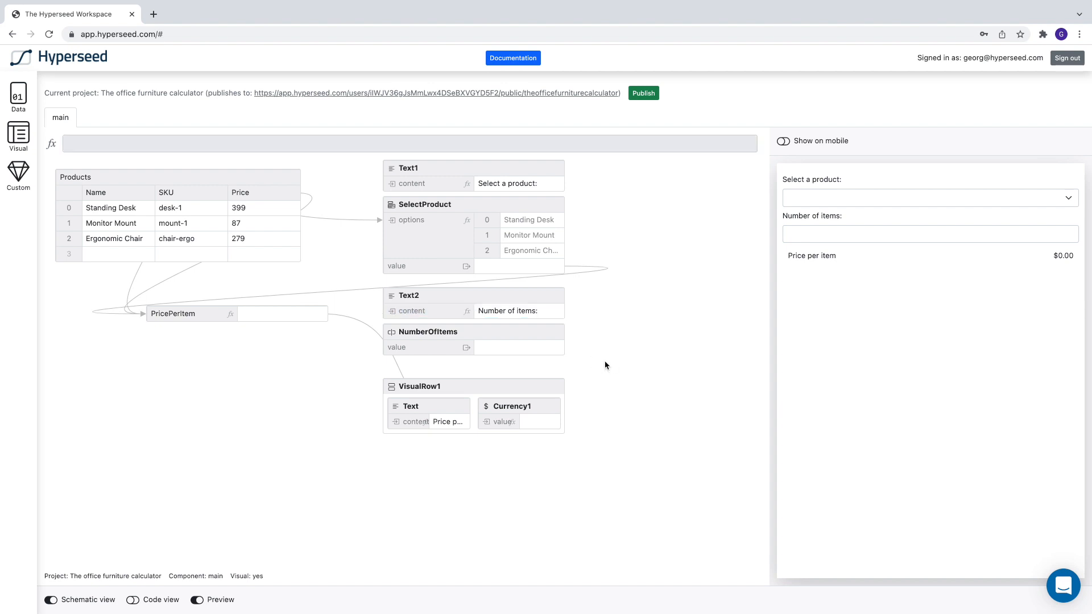
Step: Add a variable below PricePerItem and name it TotalPrice
{"action": "left_click", "coordinate": [16, 135]}
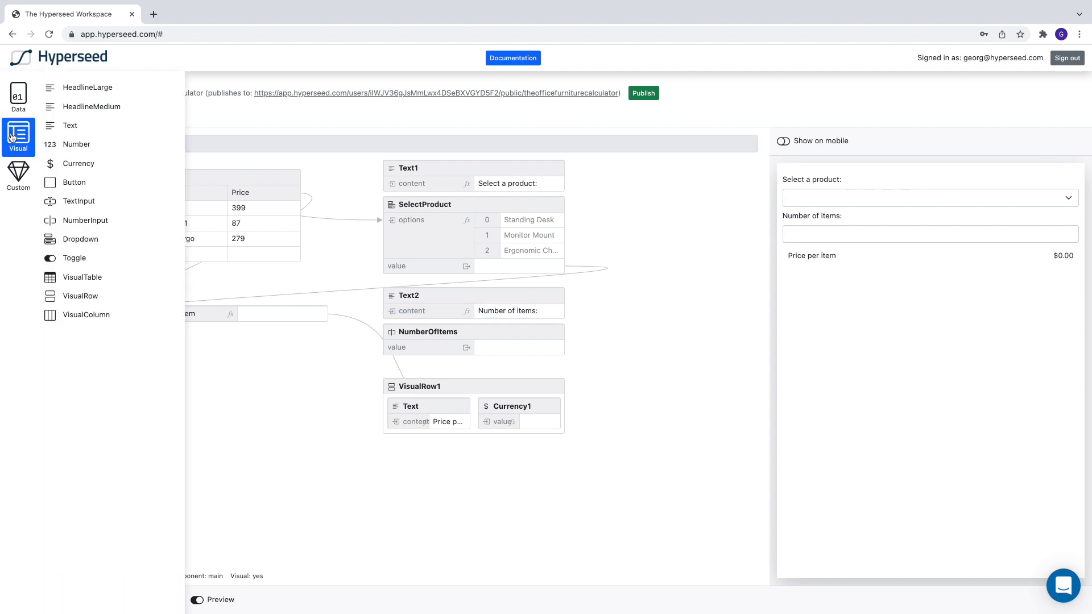
{"action": "left_click", "coordinate": [17, 98]}
{"action": "left_click_drag", "start_coordinate": [58, 91], "coordinate": [166, 349]}
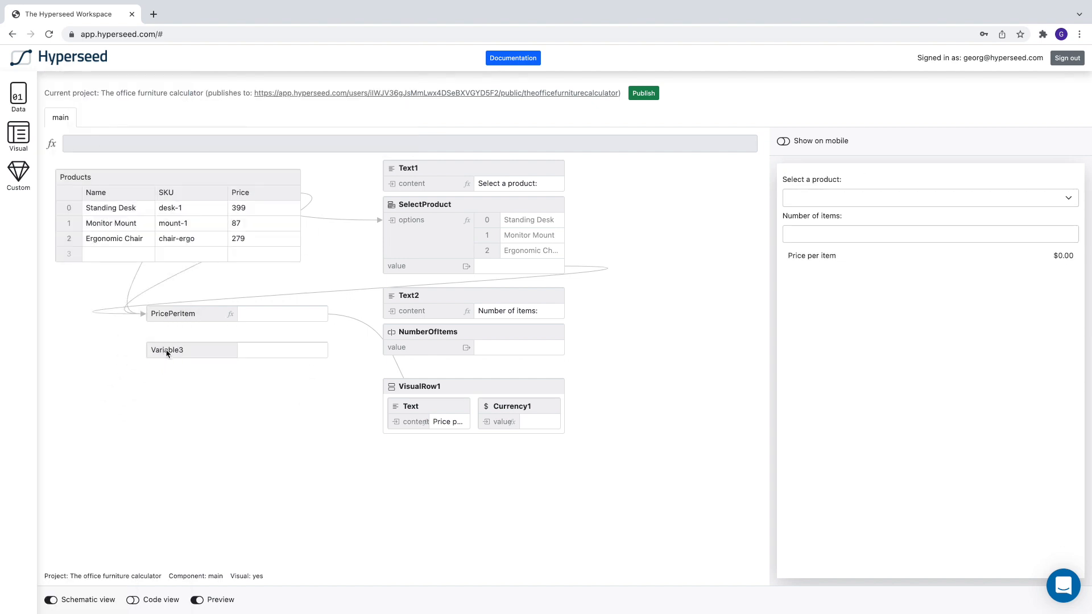
{"action": "double_click", "coordinate": [165, 350]}
{"action": "type", "text": "T"}
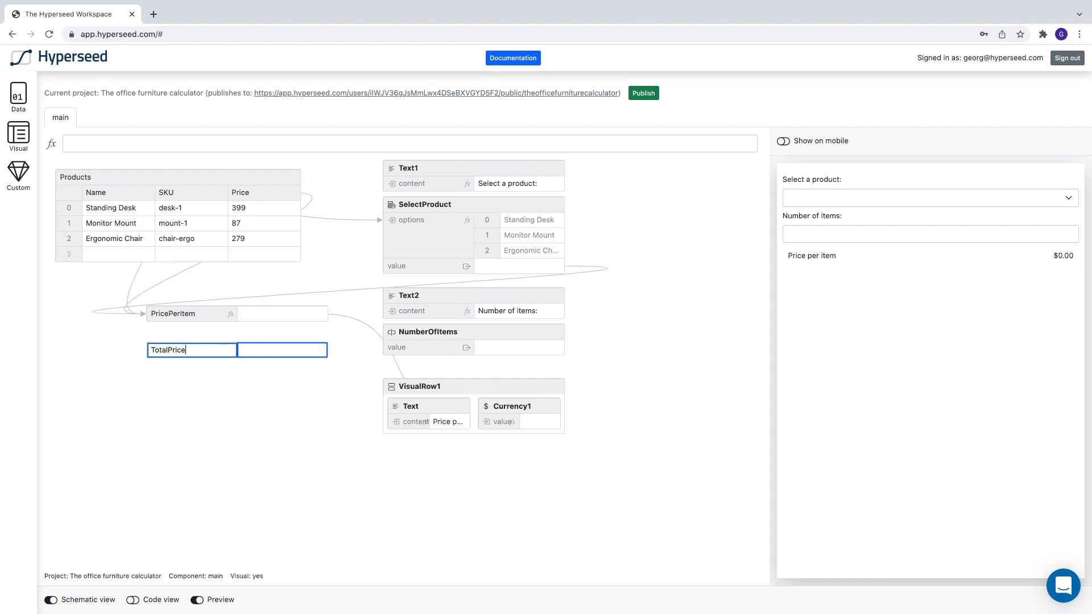
{"action": "type", "text": "otalPrice"}
{"action": "key", "text": "Return"}
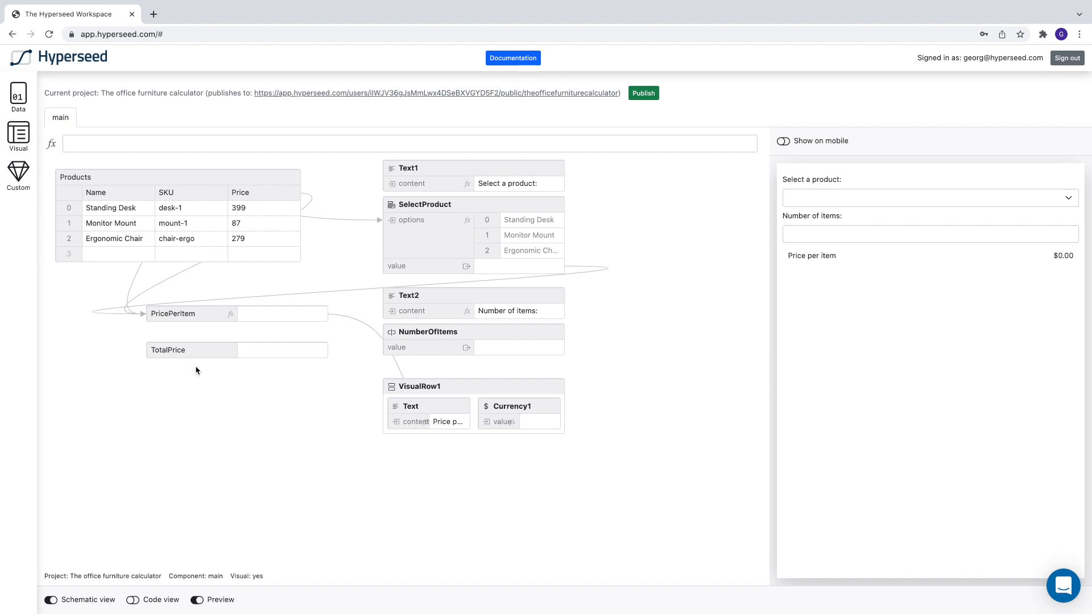
Step: Set TotalPrice to the formula = PricePerItem * NumberOfItems.value and move the variable further down, level with the price row
{"action": "left_click", "coordinate": [204, 352]}
{"action": "left_click", "coordinate": [201, 145]}
{"action": "type", "text": "= Pri"}
{"action": "key", "text": "Return"}
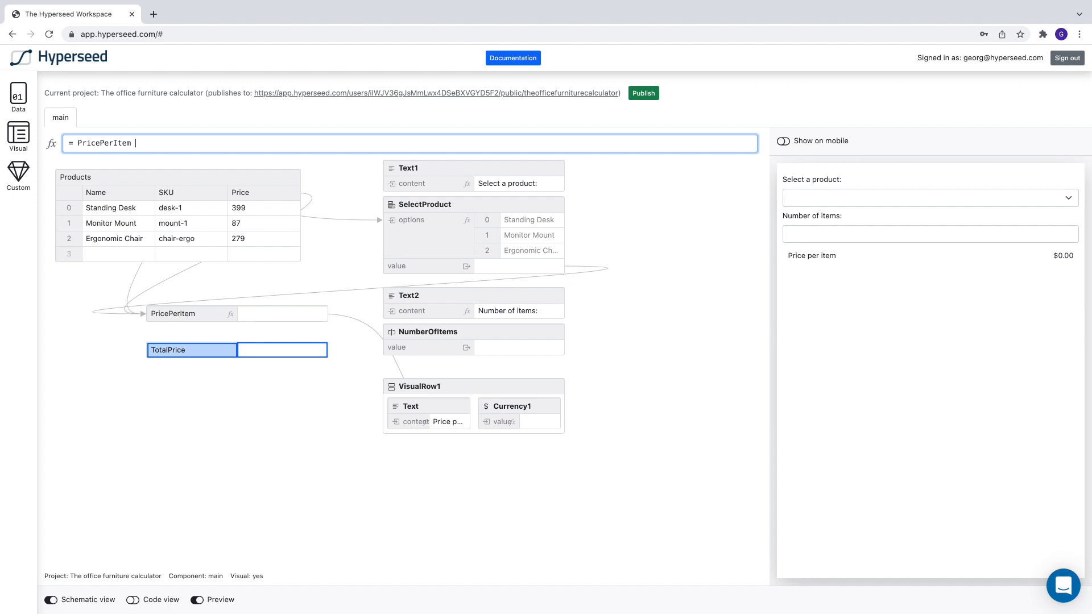
{"action": "type", "text": "* Num"}
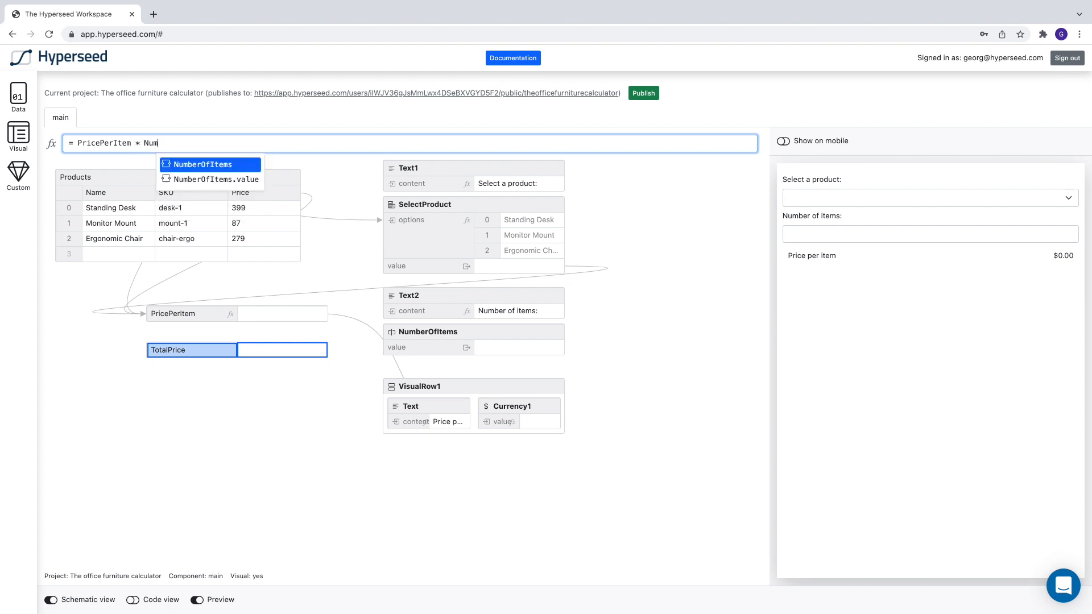
{"action": "key", "text": "Down"}
{"action": "key", "text": "Return"}
{"action": "key", "text": "Return"}
{"action": "left_click", "coordinate": [216, 391]}
{"action": "left_click_drag", "start_coordinate": [215, 354], "coordinate": [214, 388]}
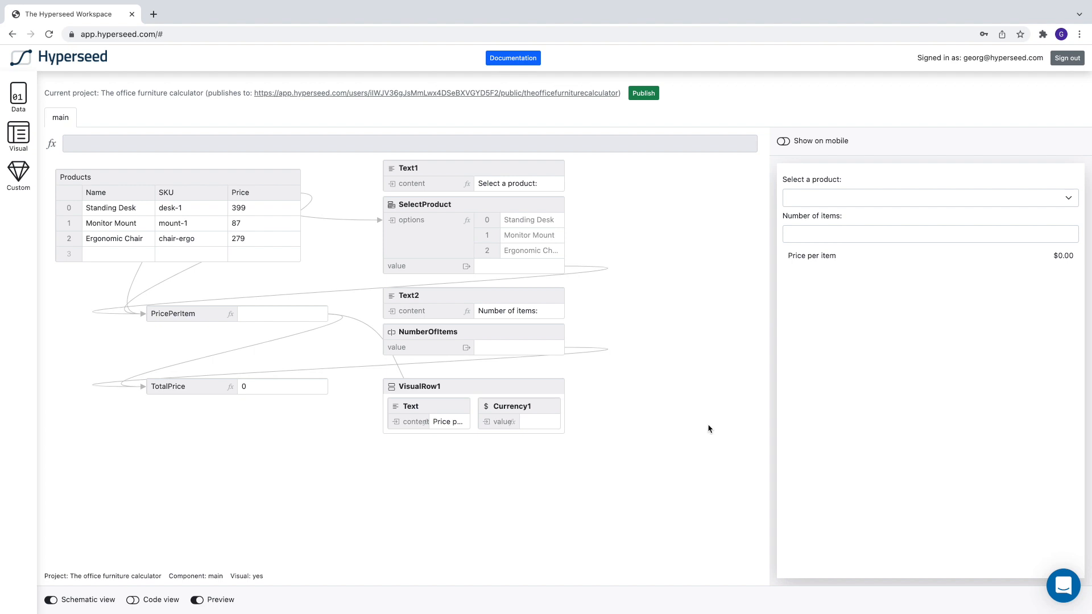
Step: Test the total calculation in the preview with Monitor Mount selected and 4 as the number of items
{"action": "left_click", "coordinate": [825, 203]}
{"action": "left_click", "coordinate": [826, 211]}
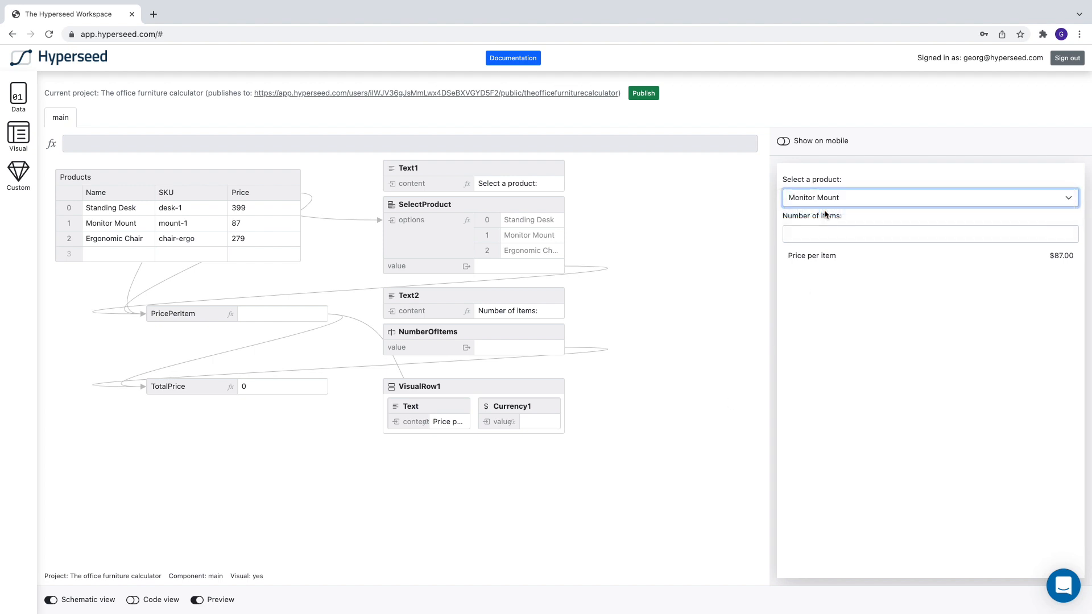
{"action": "left_click", "coordinate": [1069, 232]}
{"action": "left_click", "coordinate": [1069, 231]}
{"action": "left_click", "coordinate": [1069, 231]}
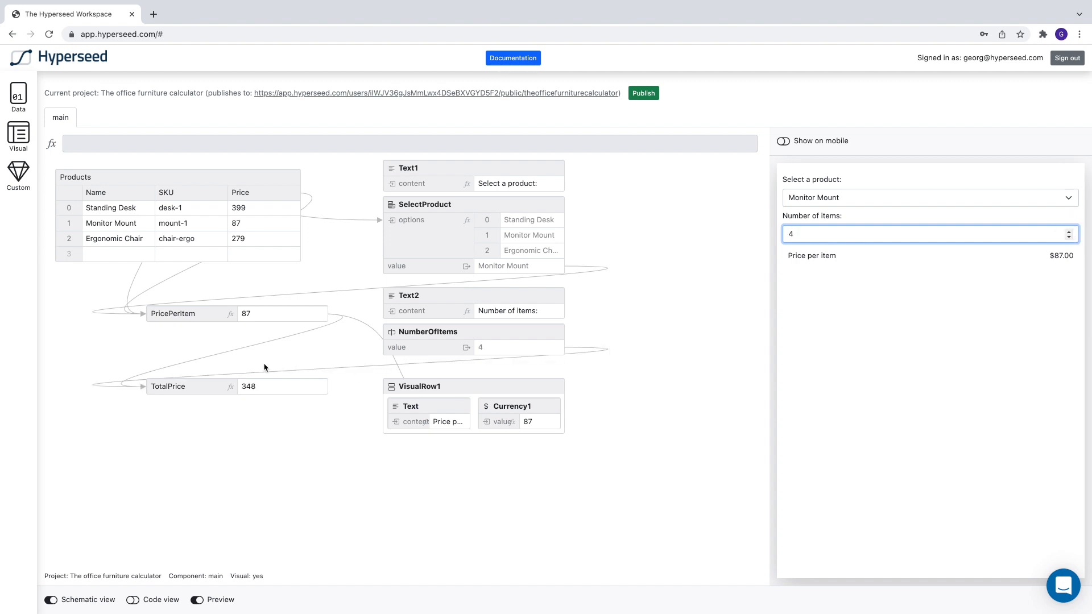
Step: Add a VisualRow below VisualRow1 and replace its Input component with a Currency component
{"action": "left_click", "coordinate": [247, 425]}
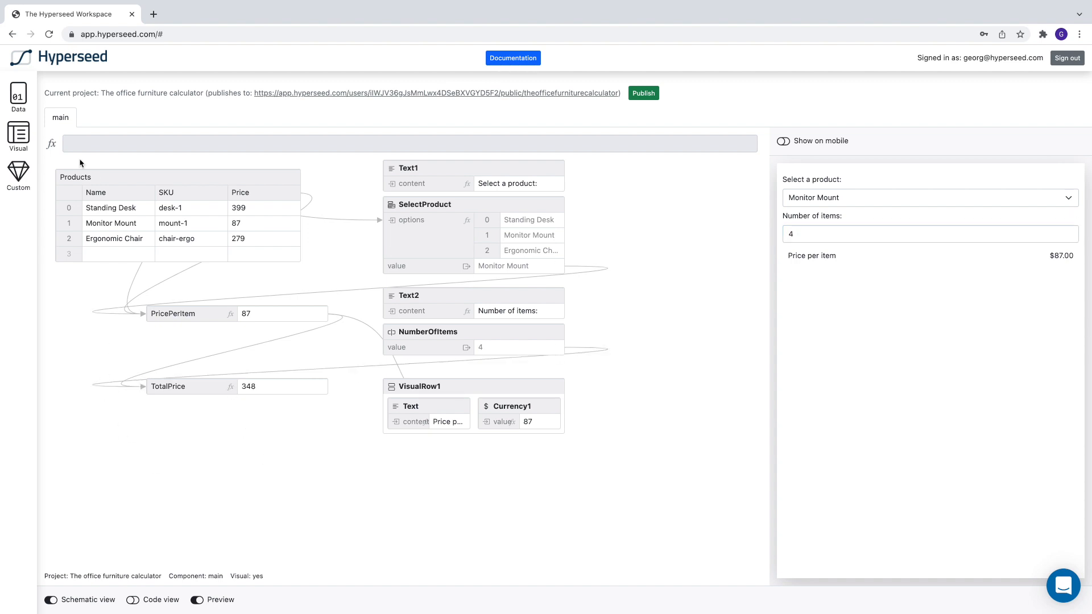
{"action": "left_click", "coordinate": [19, 136]}
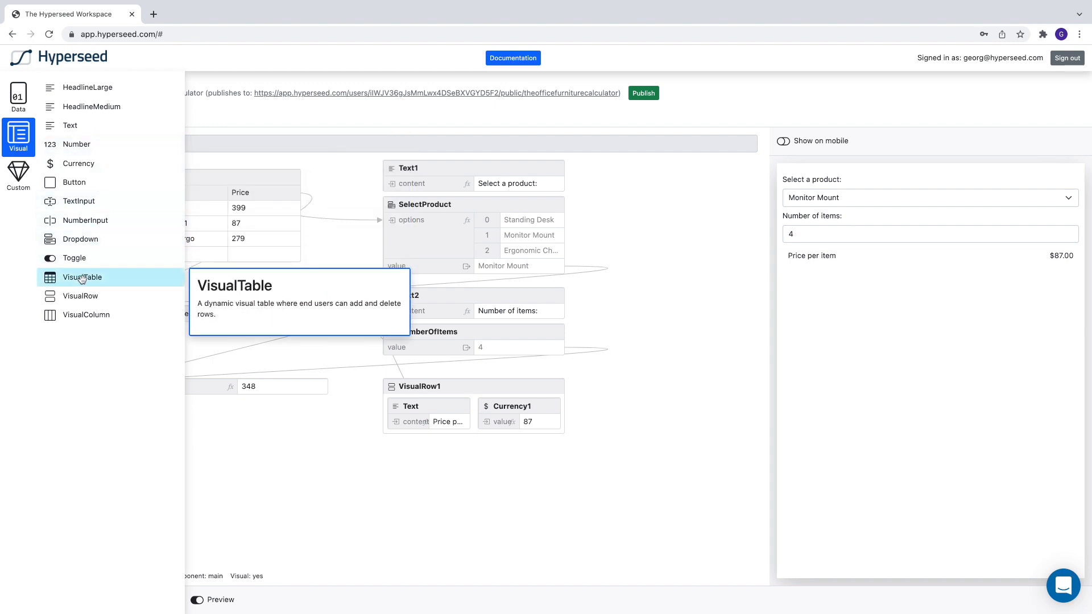
{"action": "left_click_drag", "start_coordinate": [74, 295], "coordinate": [439, 451]}
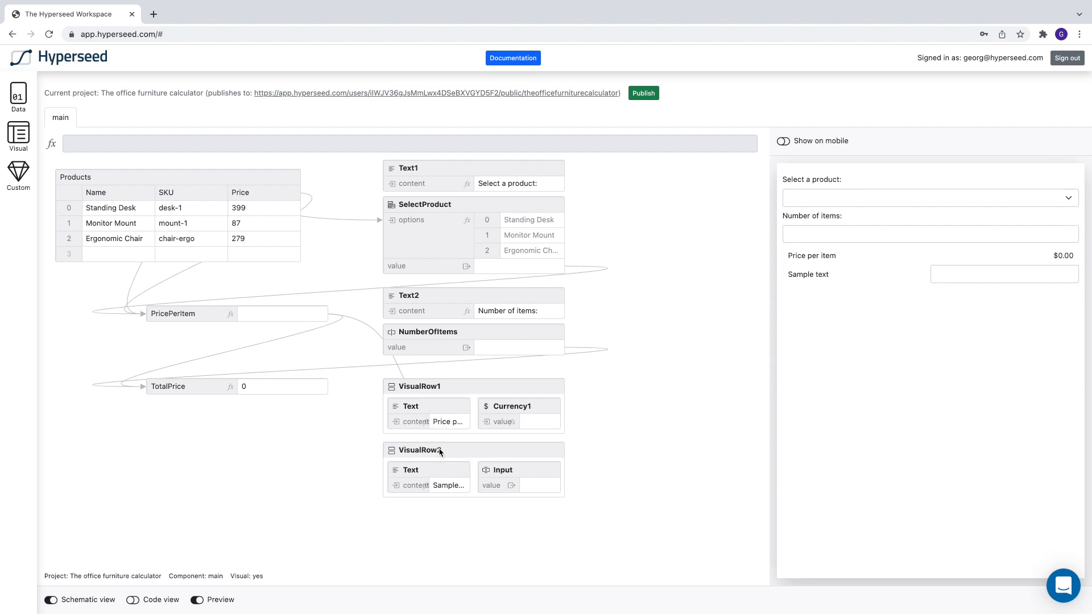
{"action": "left_click", "coordinate": [497, 474]}
{"action": "key", "text": "Delete"}
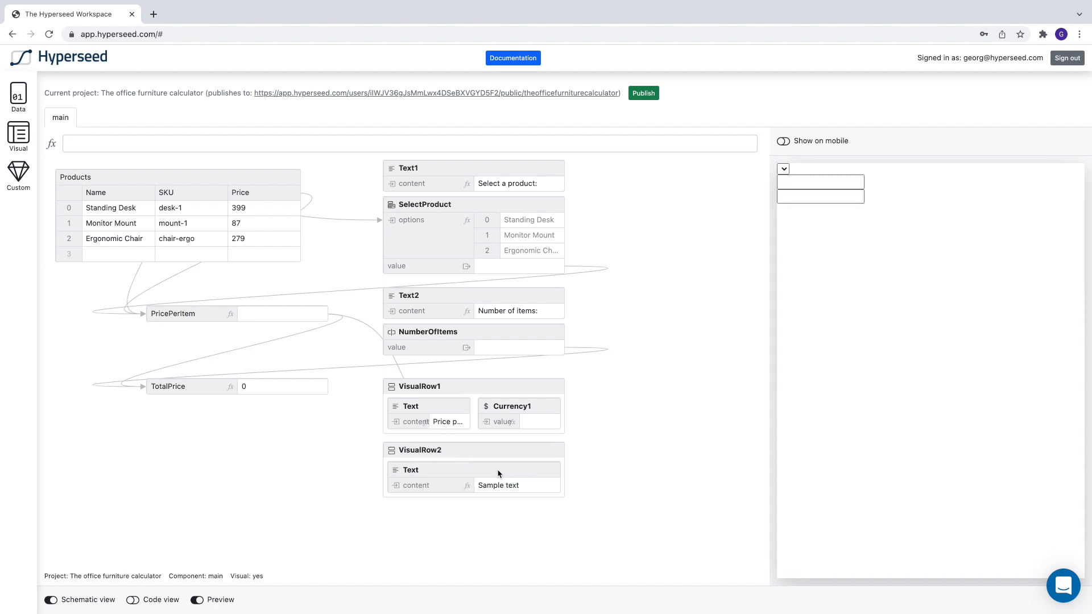
{"action": "left_click", "coordinate": [19, 136]}
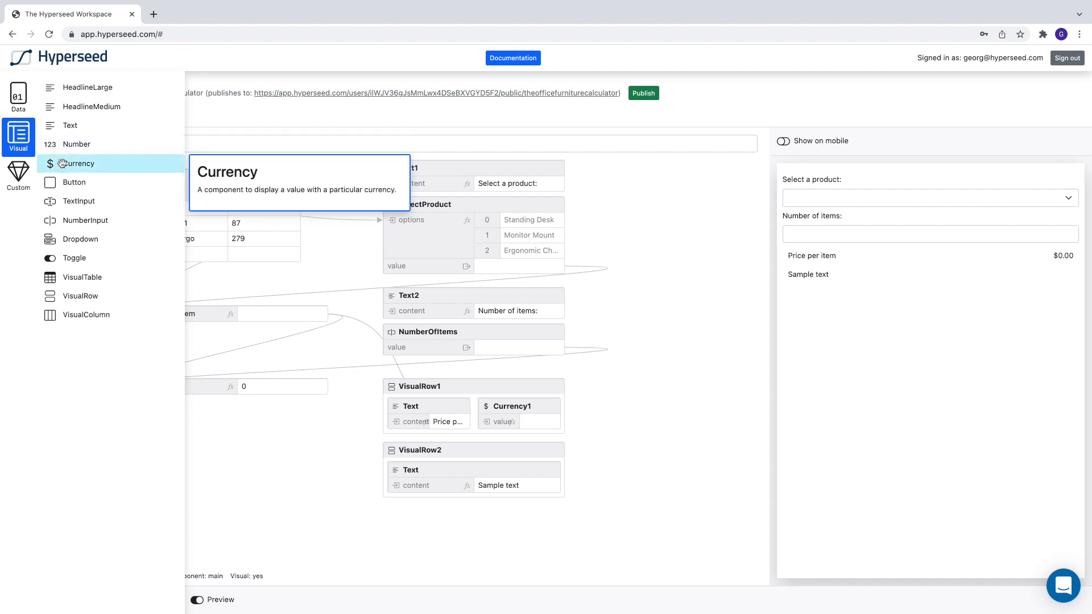
{"action": "left_click_drag", "start_coordinate": [50, 163], "coordinate": [520, 450]}
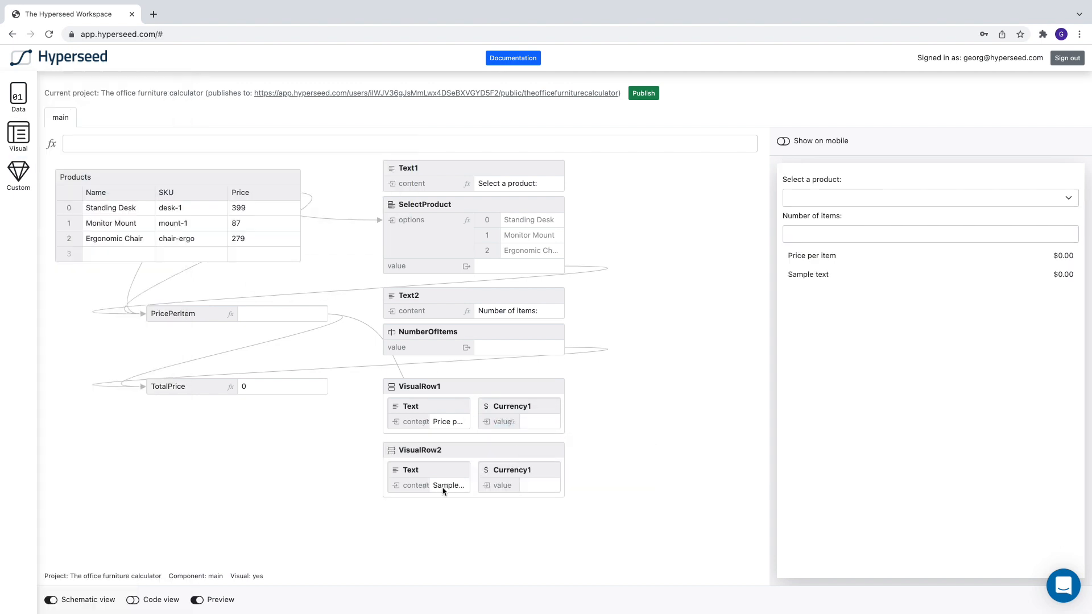
Step: Set the content of the Text component in VisualRow2 to "Total price"
{"action": "double_click", "coordinate": [446, 486]}
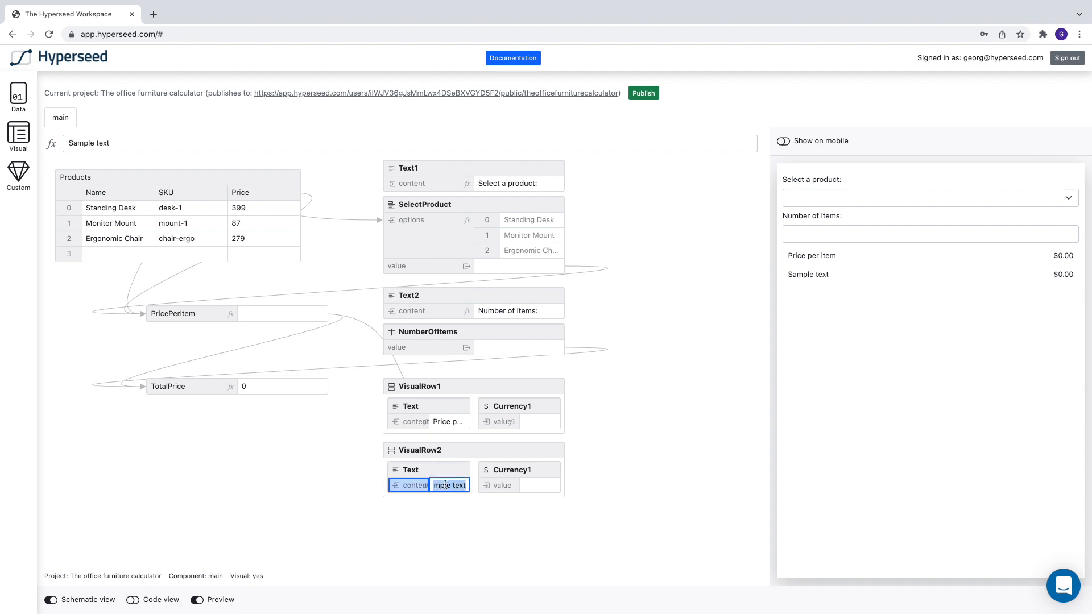
{"action": "type", "text": "Total price"}
{"action": "key", "text": "Return"}
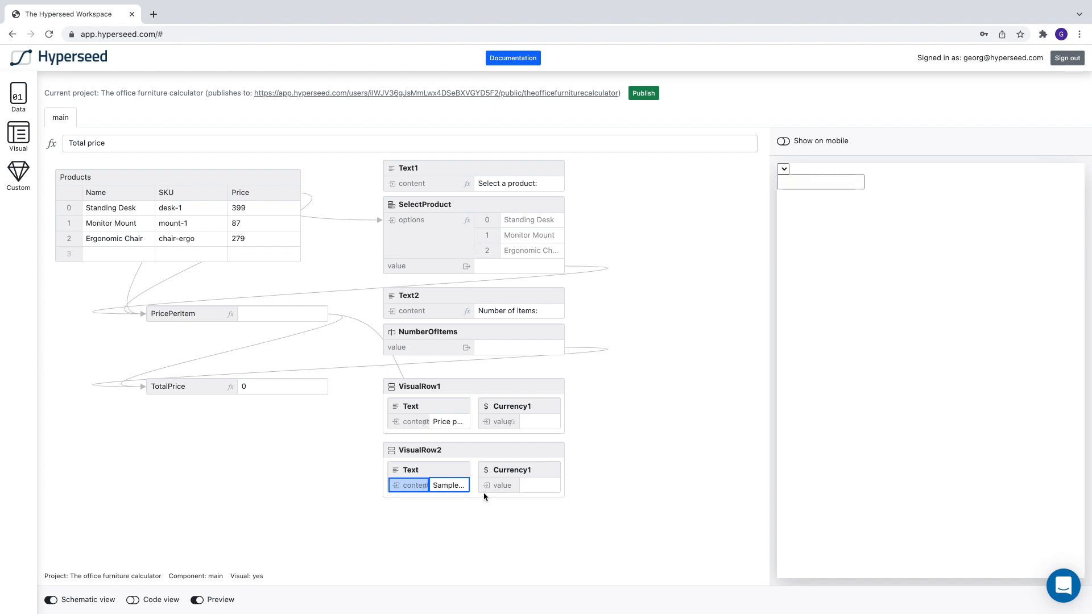
Step: Set the value of the Currency component in VisualRow2 to the formula = TotalPrice
{"action": "double_click", "coordinate": [500, 485]}
{"action": "left_click", "coordinate": [359, 144]}
{"action": "type", "text": "TotalPrice"}
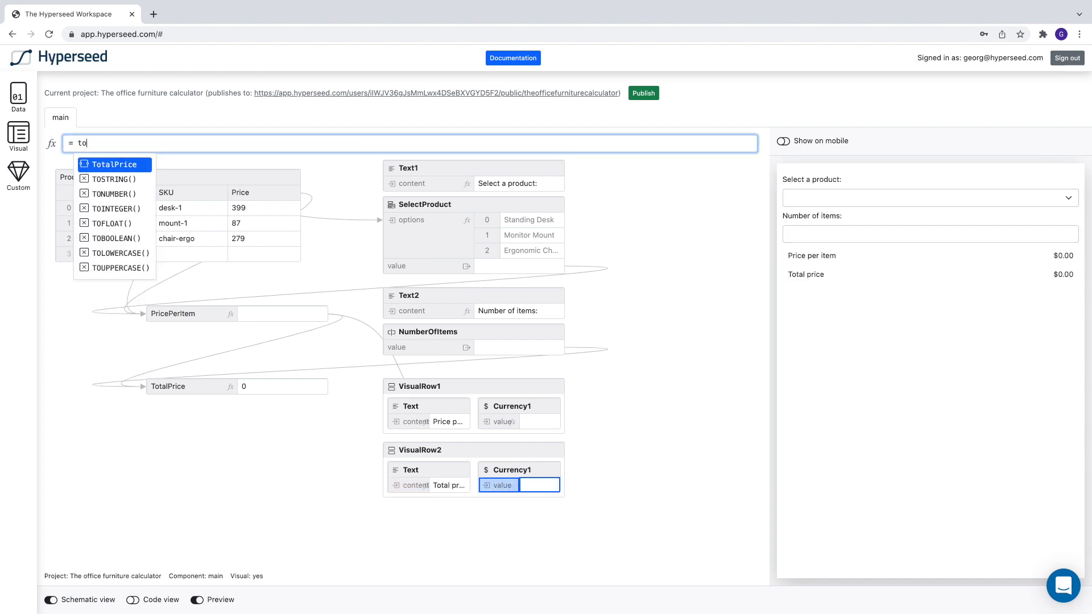
{"action": "key", "text": "Return"}
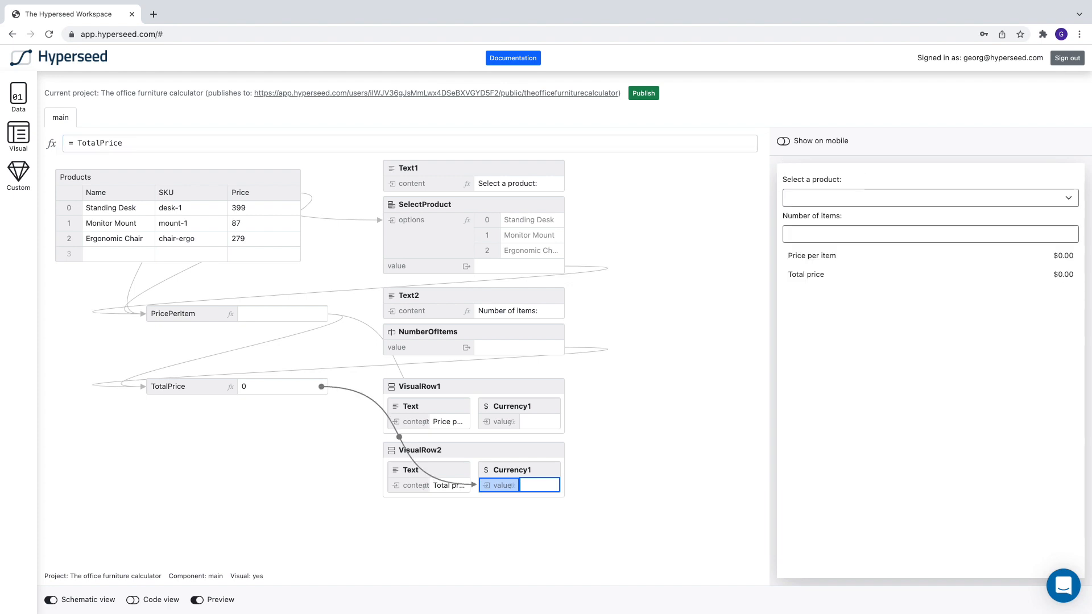
Step: Test the total price row in the preview with Standing Desk selected and 3 as the number of items
{"action": "left_click", "coordinate": [880, 199]}
{"action": "left_click", "coordinate": [865, 200]}
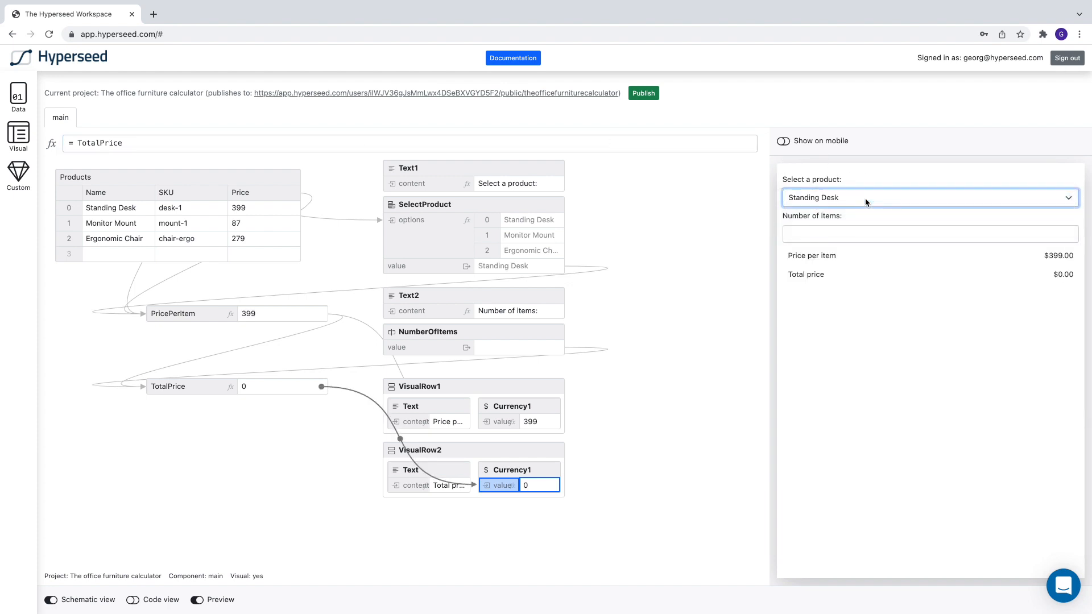
{"action": "left_click", "coordinate": [1069, 232]}
{"action": "left_click", "coordinate": [1069, 232]}
{"action": "left_click", "coordinate": [1068, 232]}
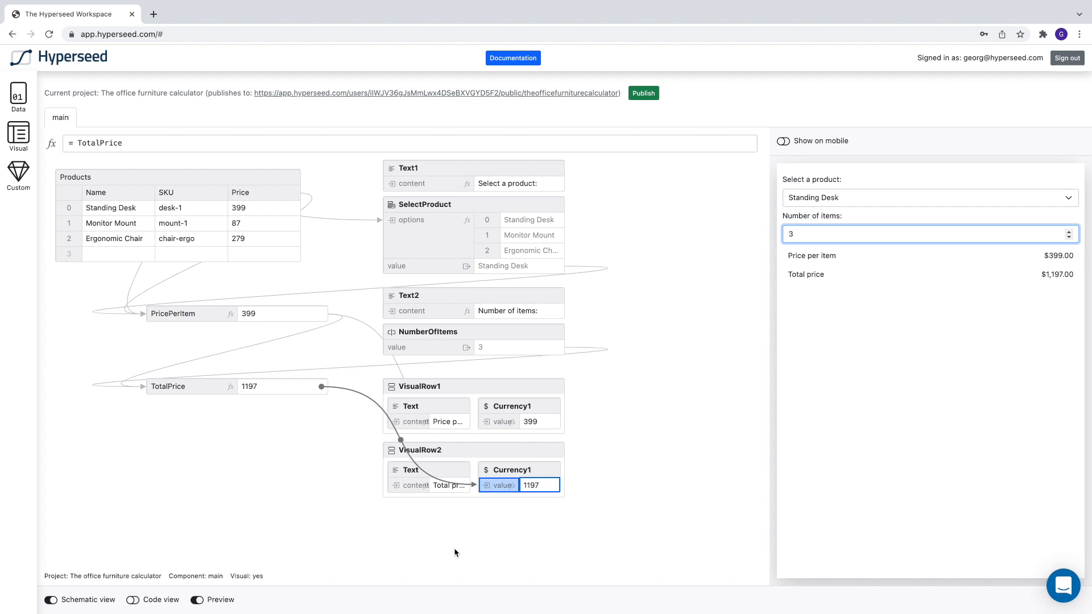
{"action": "left_click", "coordinate": [649, 459]}
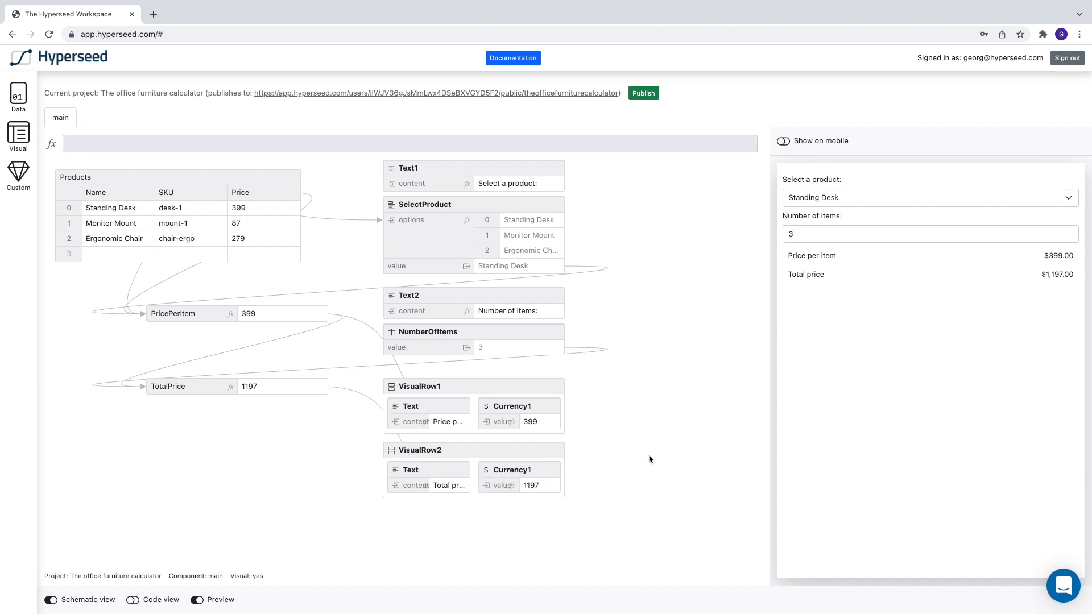
Step: Show the preview on a mobile phone and look over the calculator's layout there
{"action": "left_click", "coordinate": [783, 142]}
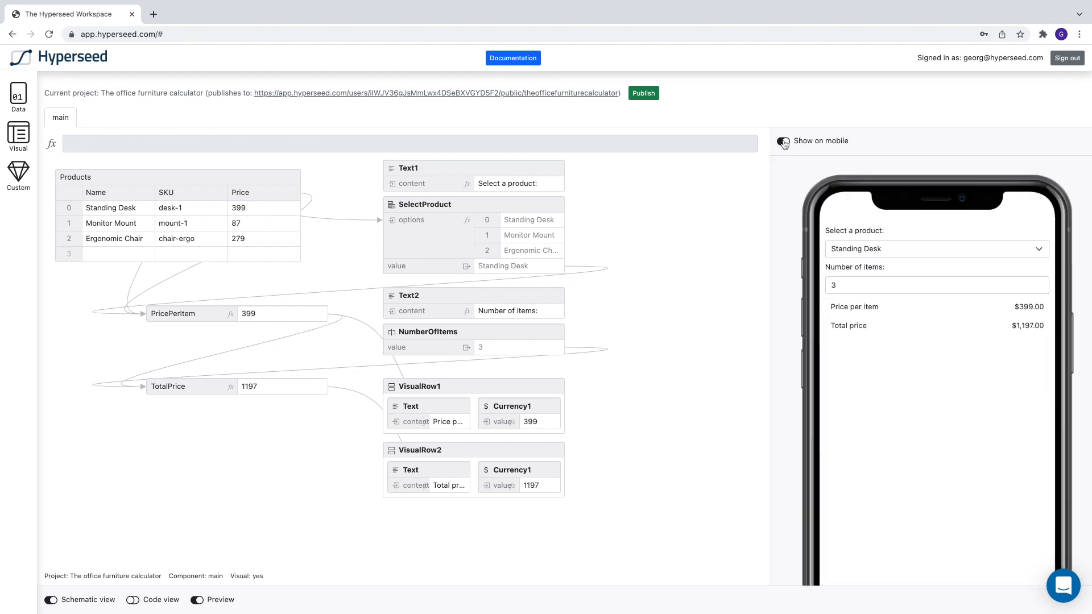
{"action": "scroll", "coordinate": [890, 426], "scroll_direction": "down", "scroll_amount": 5}
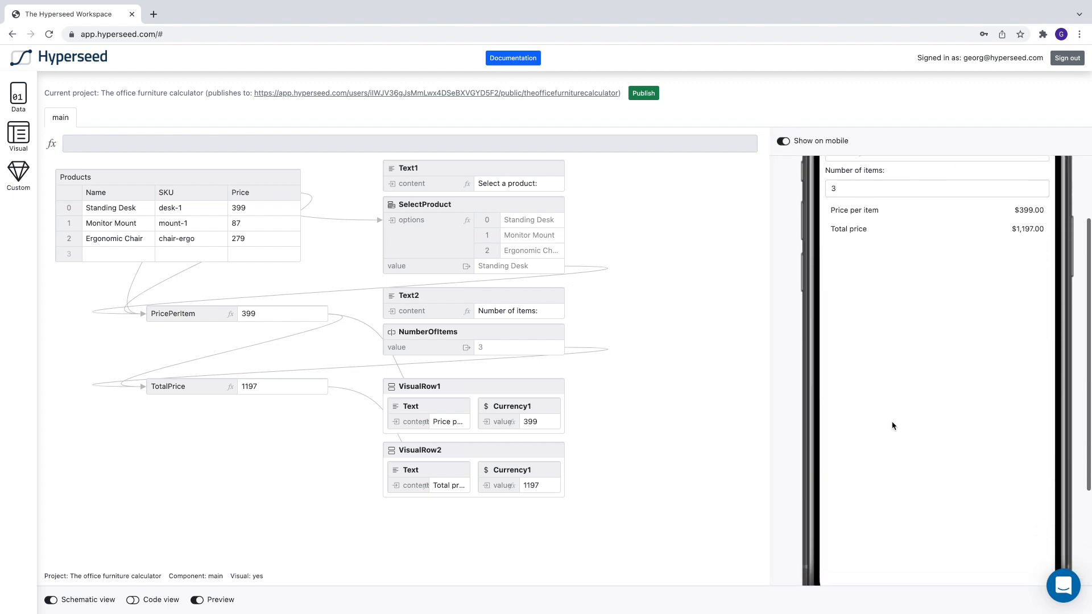
{"action": "scroll", "coordinate": [891, 426], "scroll_direction": "up", "scroll_amount": 5}
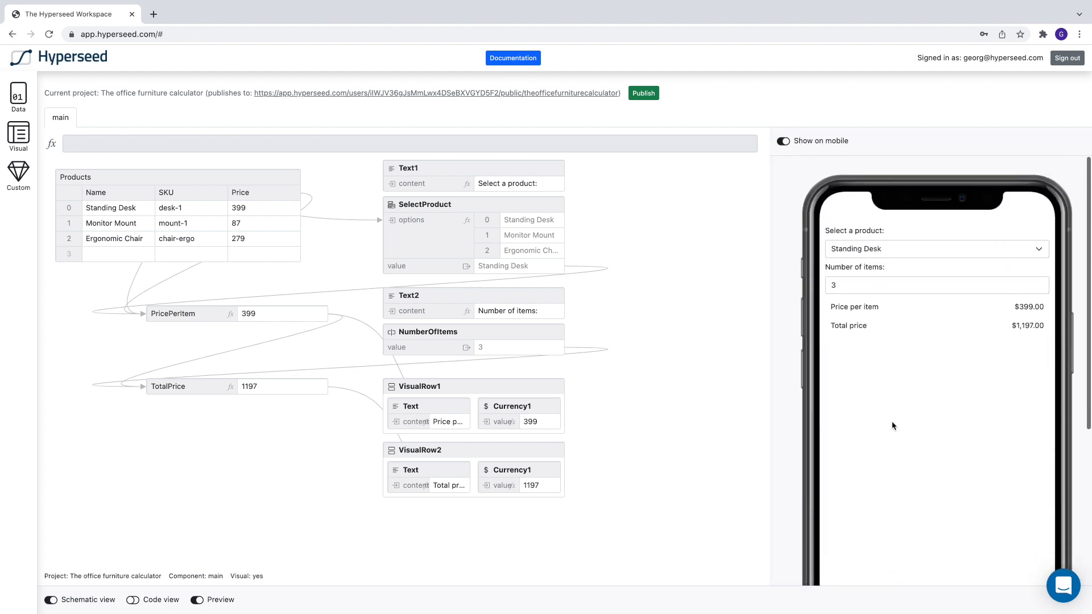
Step: Publish the office furniture calculator and open its public page
{"action": "left_click", "coordinate": [643, 95]}
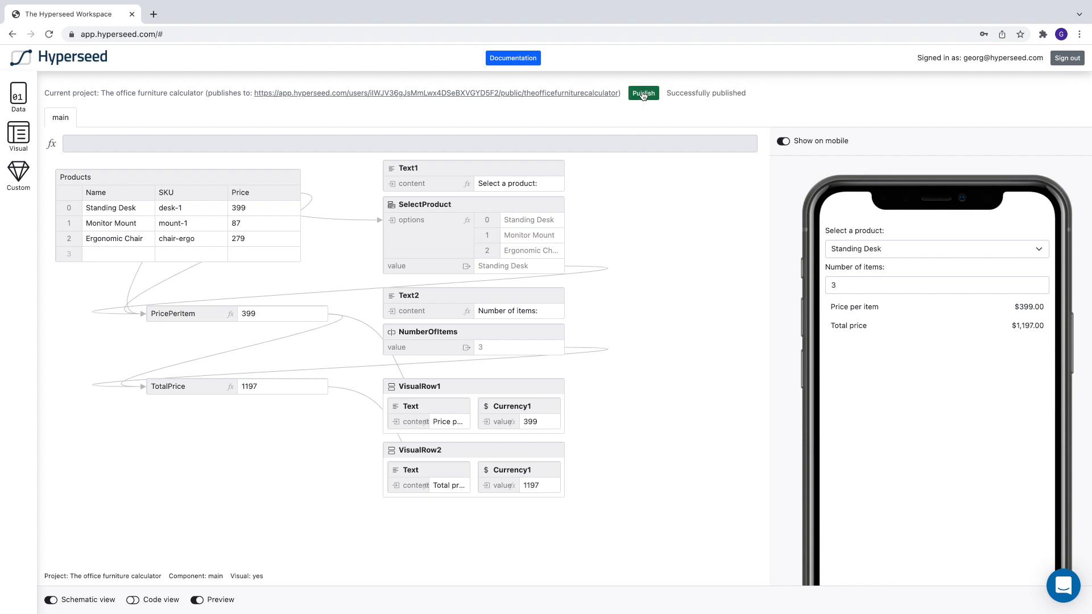
{"action": "left_click", "coordinate": [580, 93]}
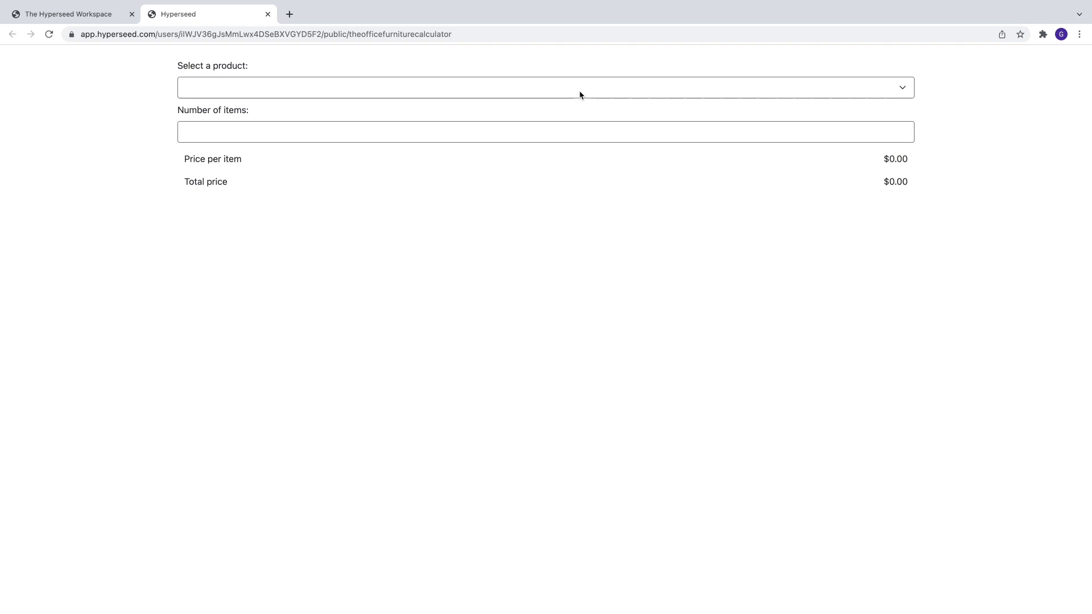
Step: Test the published calculator with Monitor Mount selected and 2 as the number of items
{"action": "left_click", "coordinate": [592, 93]}
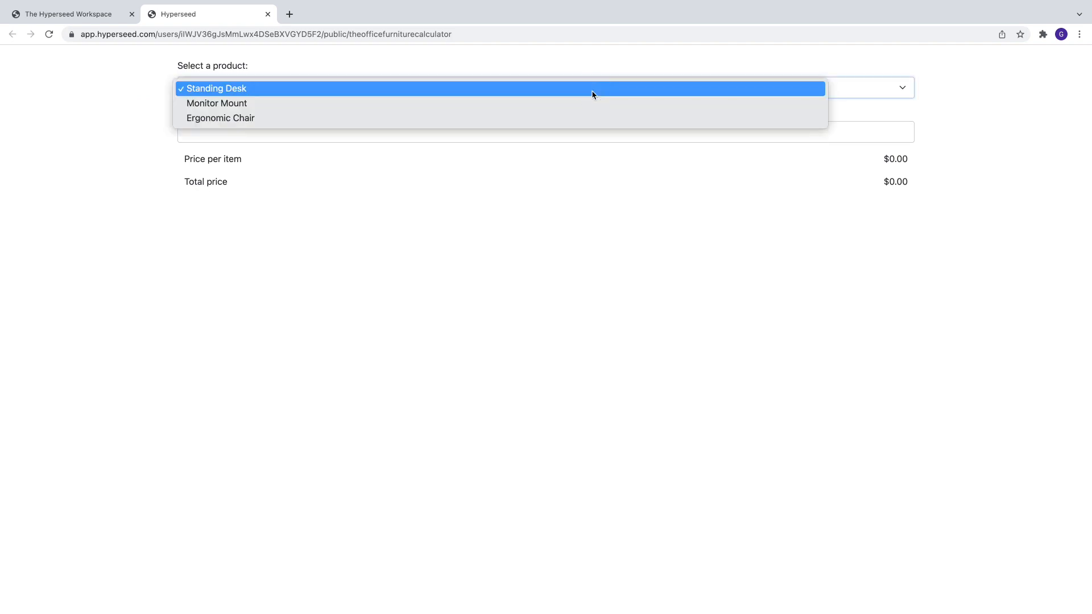
{"action": "left_click", "coordinate": [545, 104]}
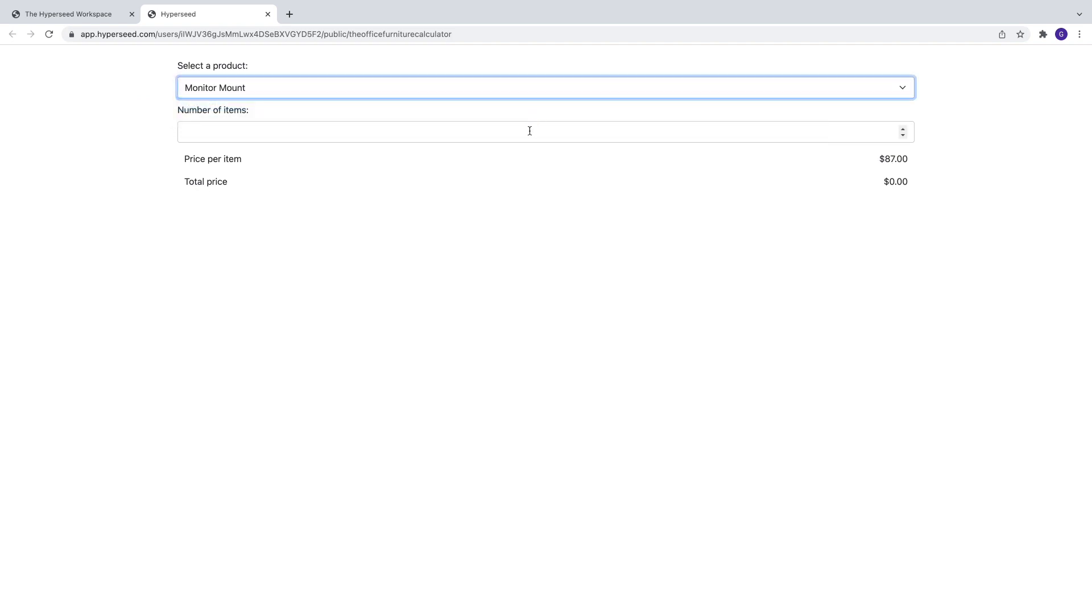
{"action": "left_click", "coordinate": [902, 129]}
{"action": "left_click", "coordinate": [903, 129]}
Step: Test the published calculator with Ergonomic Chair, reducing the number of items to 1 and raising it to 5
{"action": "left_click", "coordinate": [902, 88]}
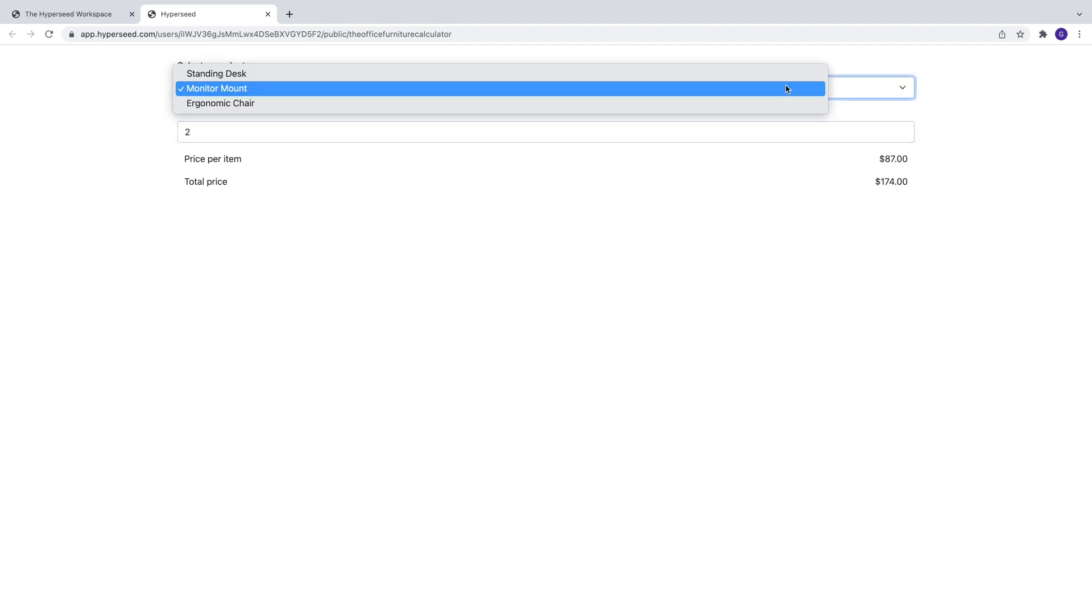
{"action": "left_click", "coordinate": [411, 105]}
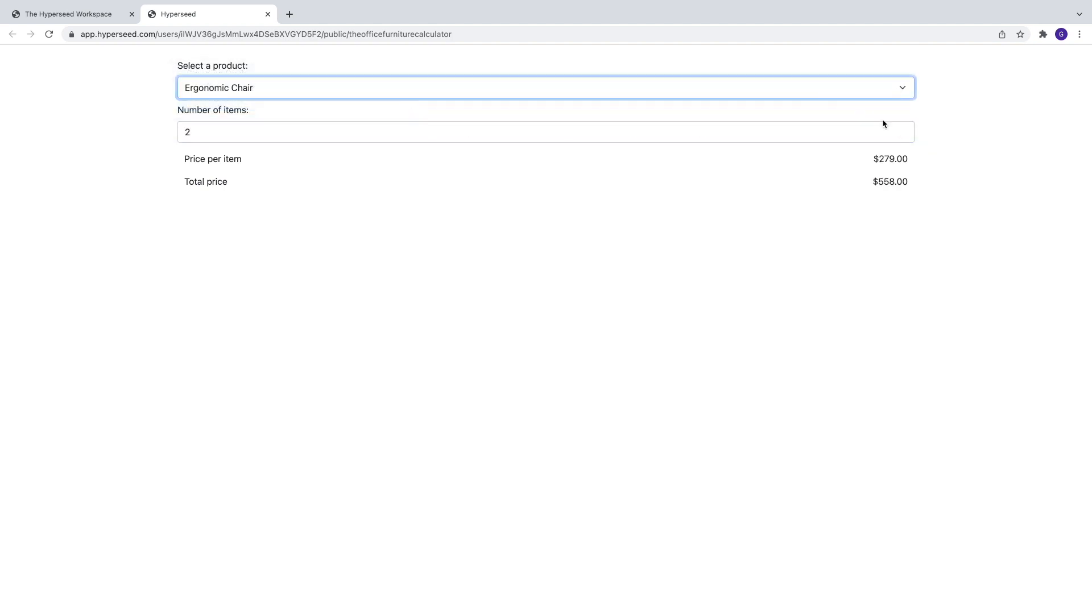
{"action": "left_click", "coordinate": [902, 136]}
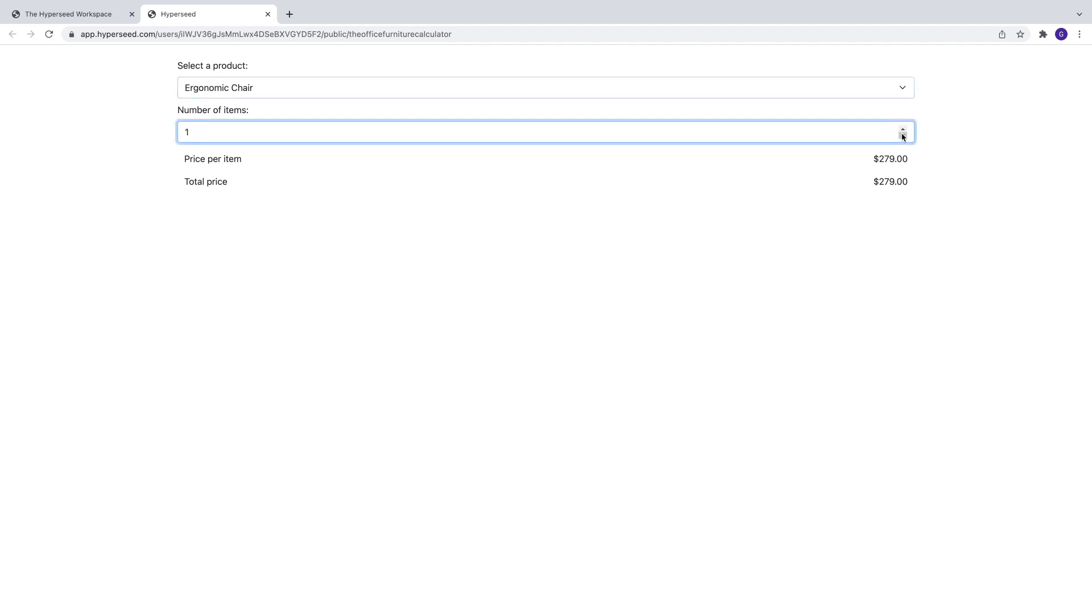
{"action": "left_click", "coordinate": [903, 130]}
{"action": "left_click", "coordinate": [903, 129]}
{"action": "left_click", "coordinate": [903, 130]}
{"action": "left_click", "coordinate": [903, 129]}
{"action": "left_click", "coordinate": [945, 279]}
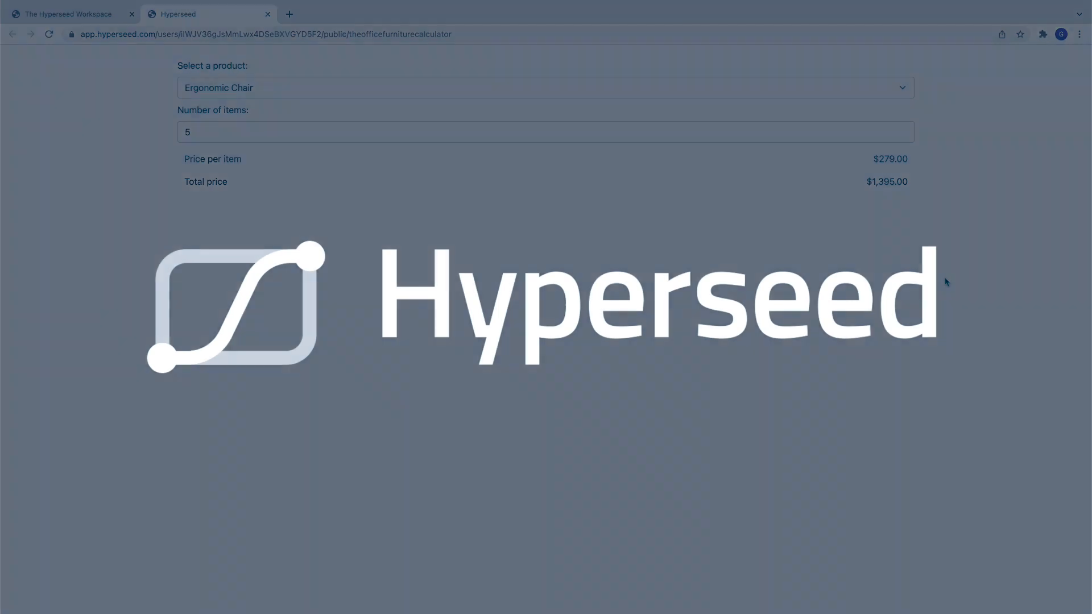